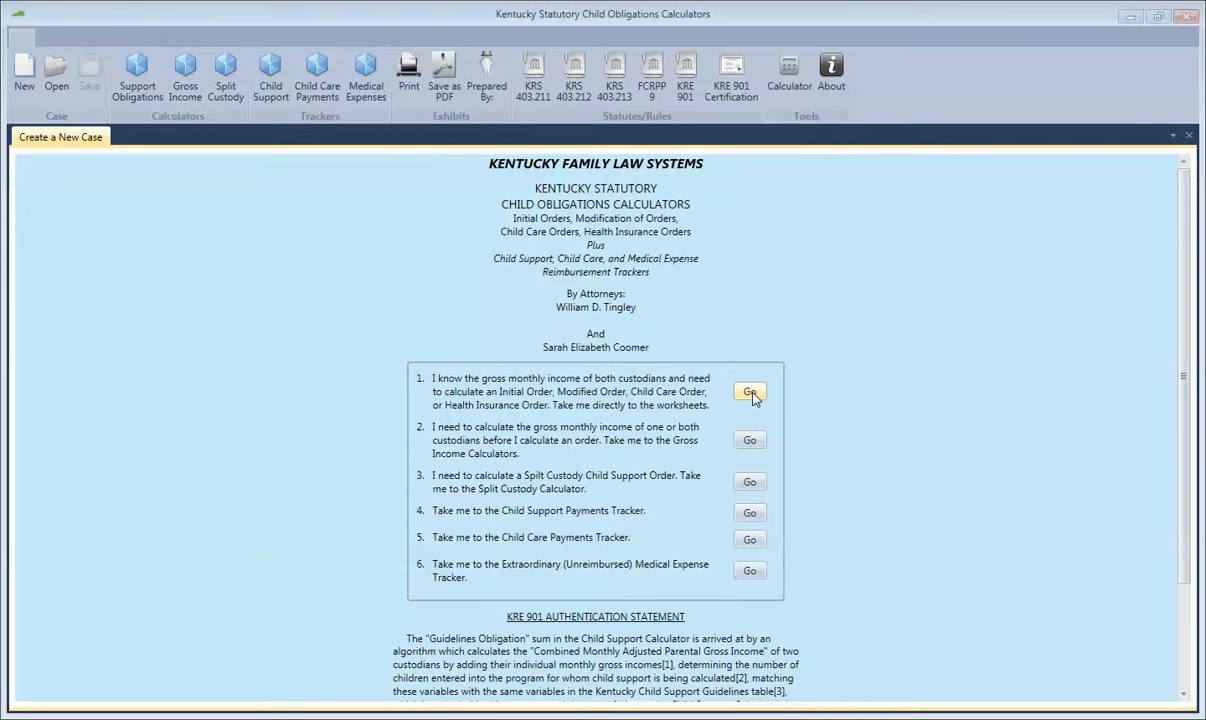
Open the Support Obligations Calculator worksheet.
left_click(751, 393)
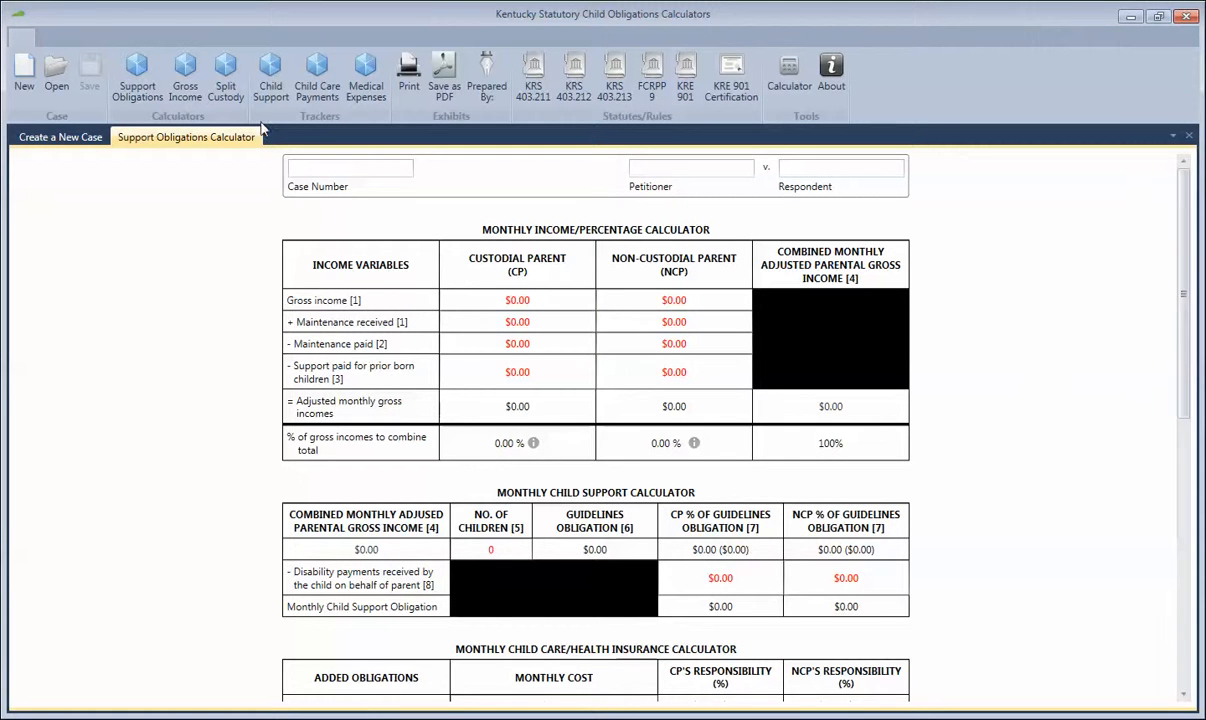
left_click(85, 140)
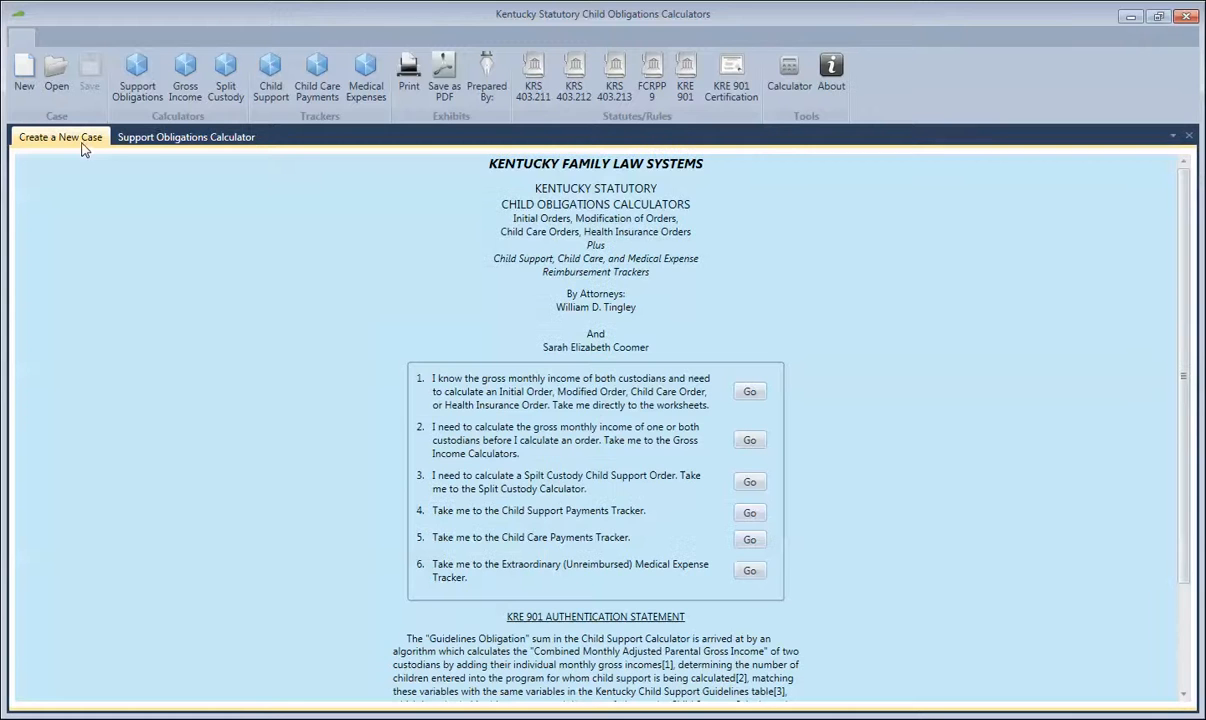
left_click(140, 88)
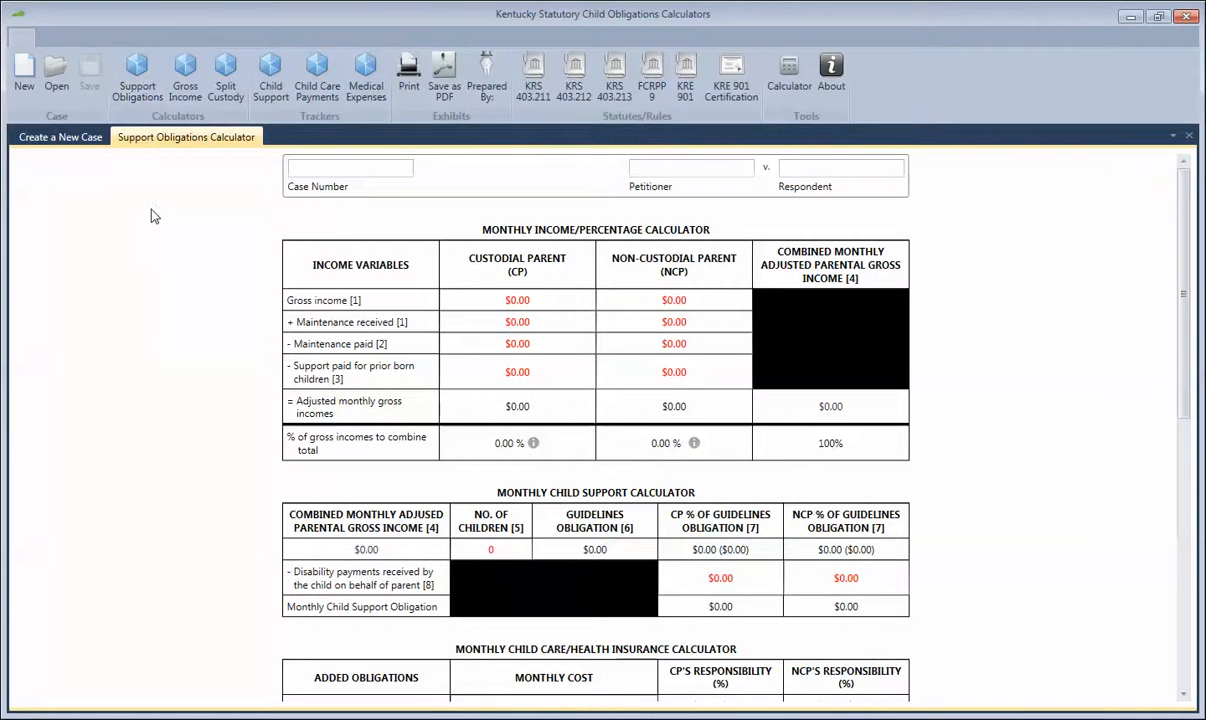
Fill in the case number and enter Sample as both the petitioner and the respondent.
left_click(328, 167)
type("13-")
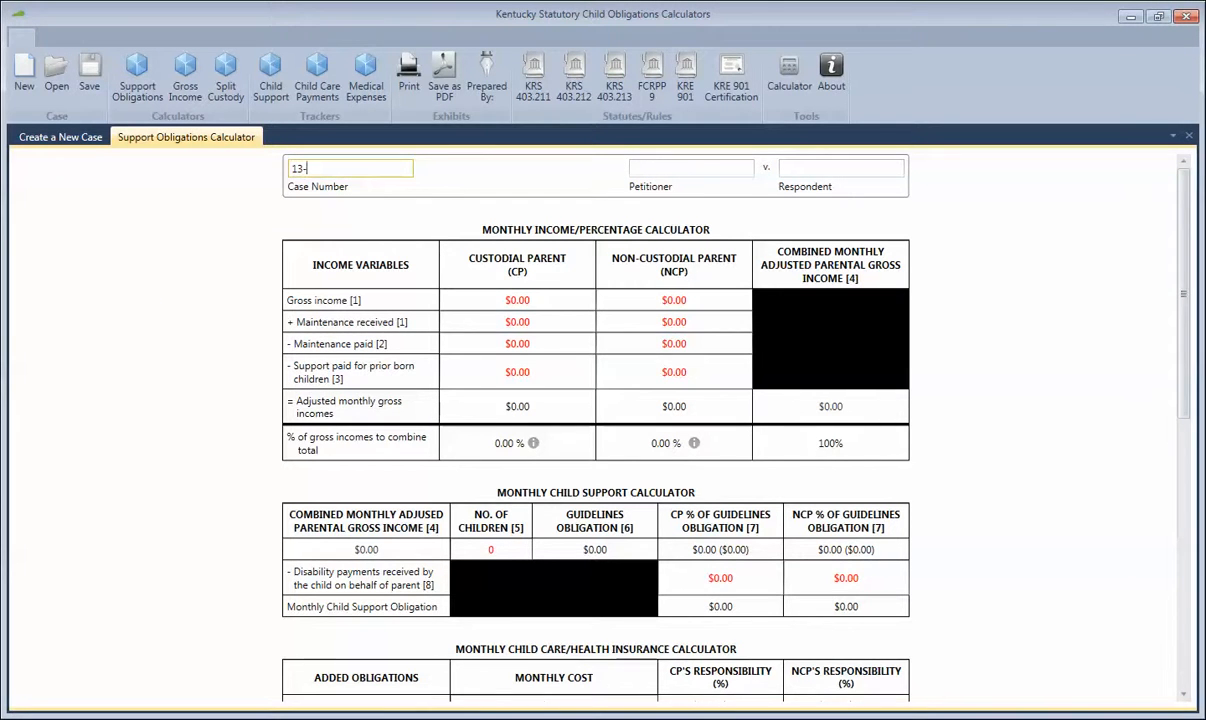
type("CI-000000")
left_click(656, 170)
type("Sample")
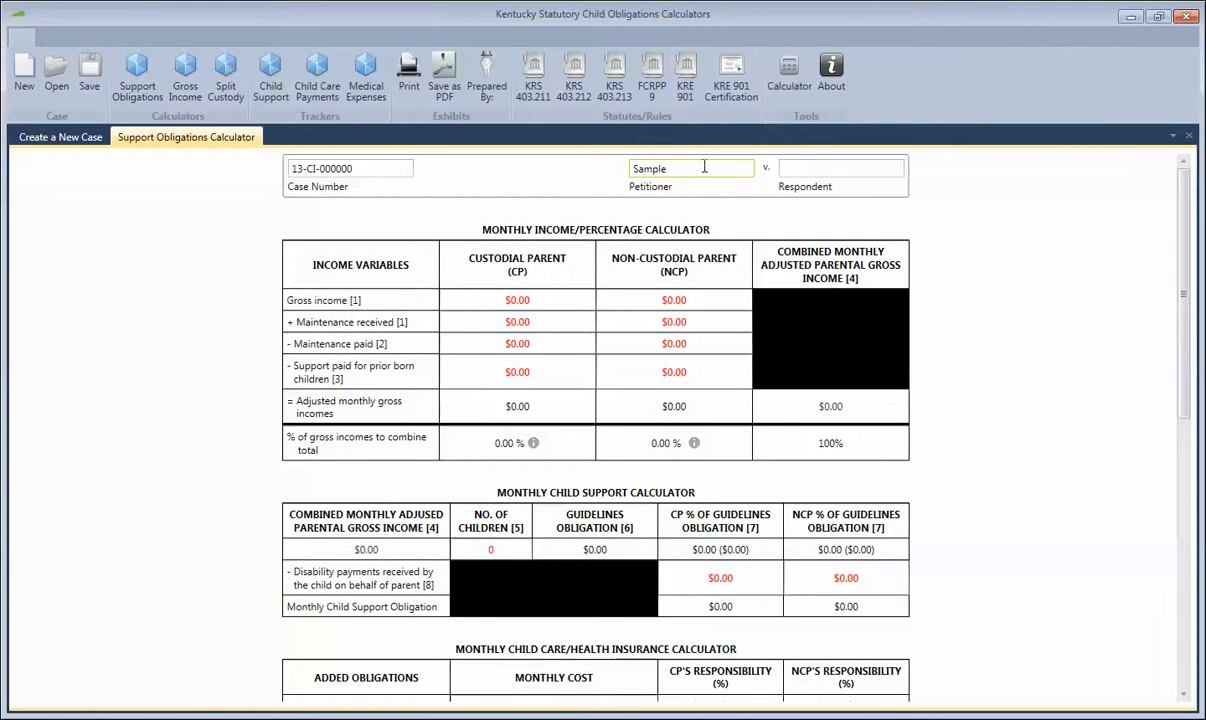
left_click(811, 168)
type("Sample")
Set the monthly gross income to $2,300 for the custodial parent and $6,400 for the non-custodial parent.
left_click(536, 301)
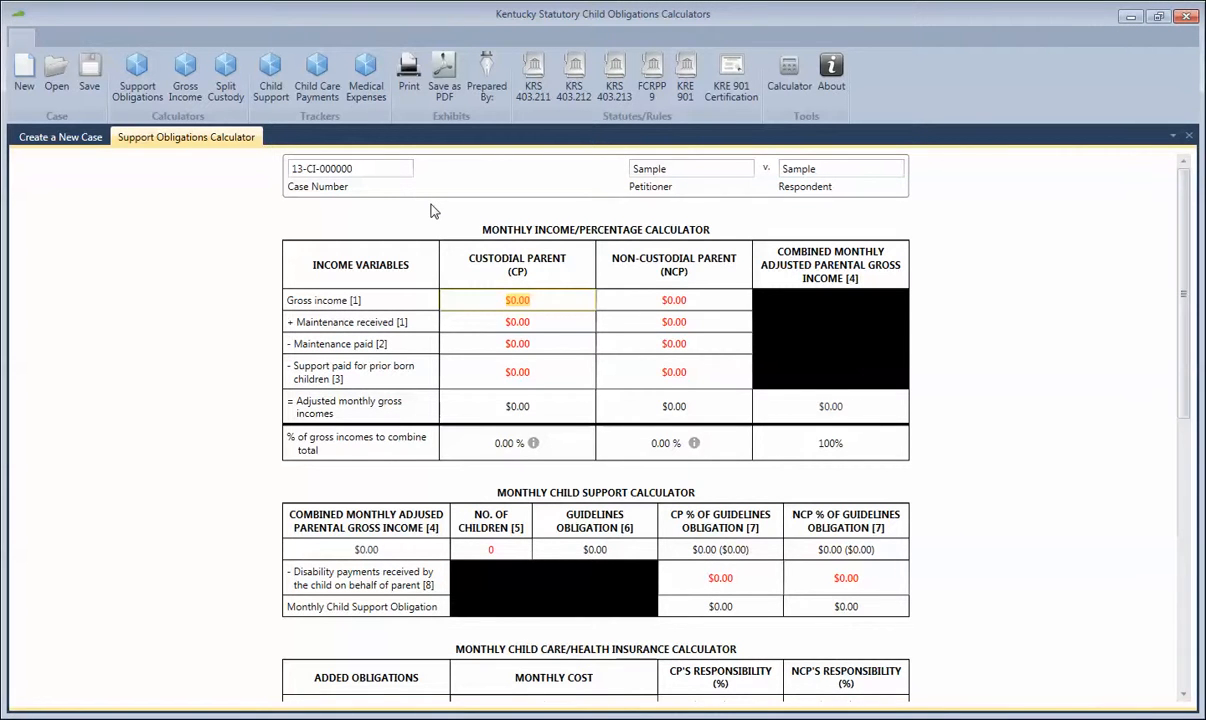
type("2,3")
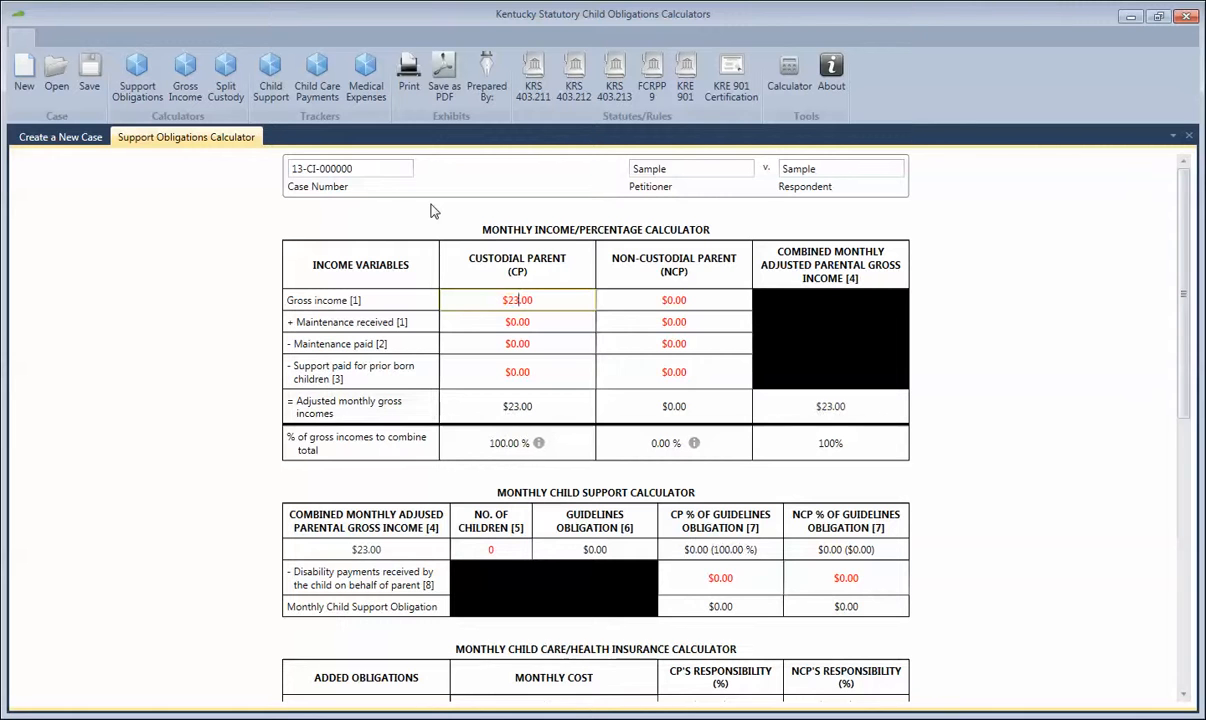
type("00")
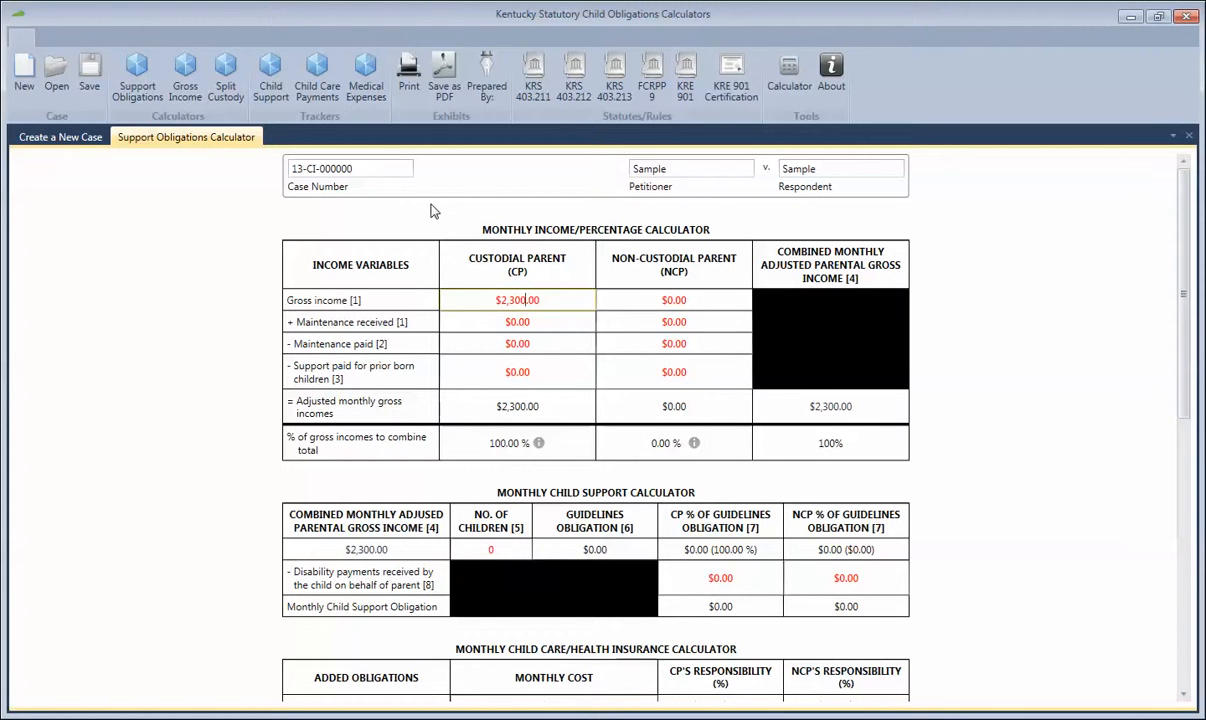
left_click(650, 300)
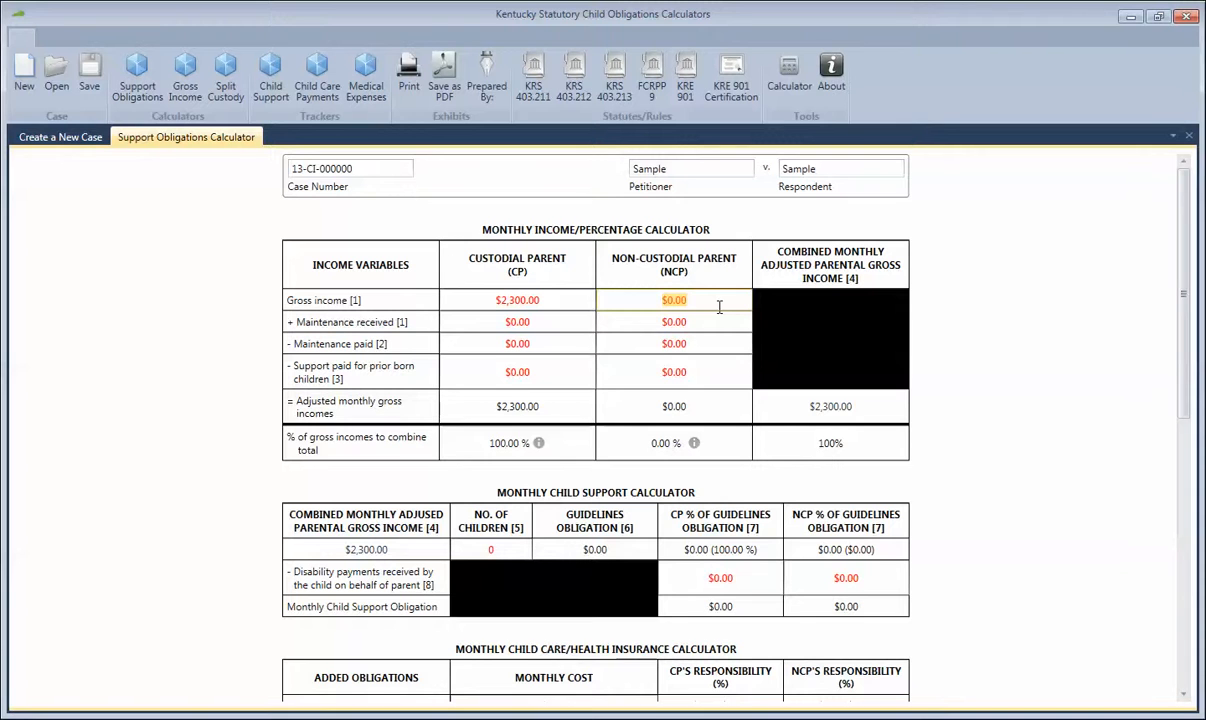
type("6,")
type("4")
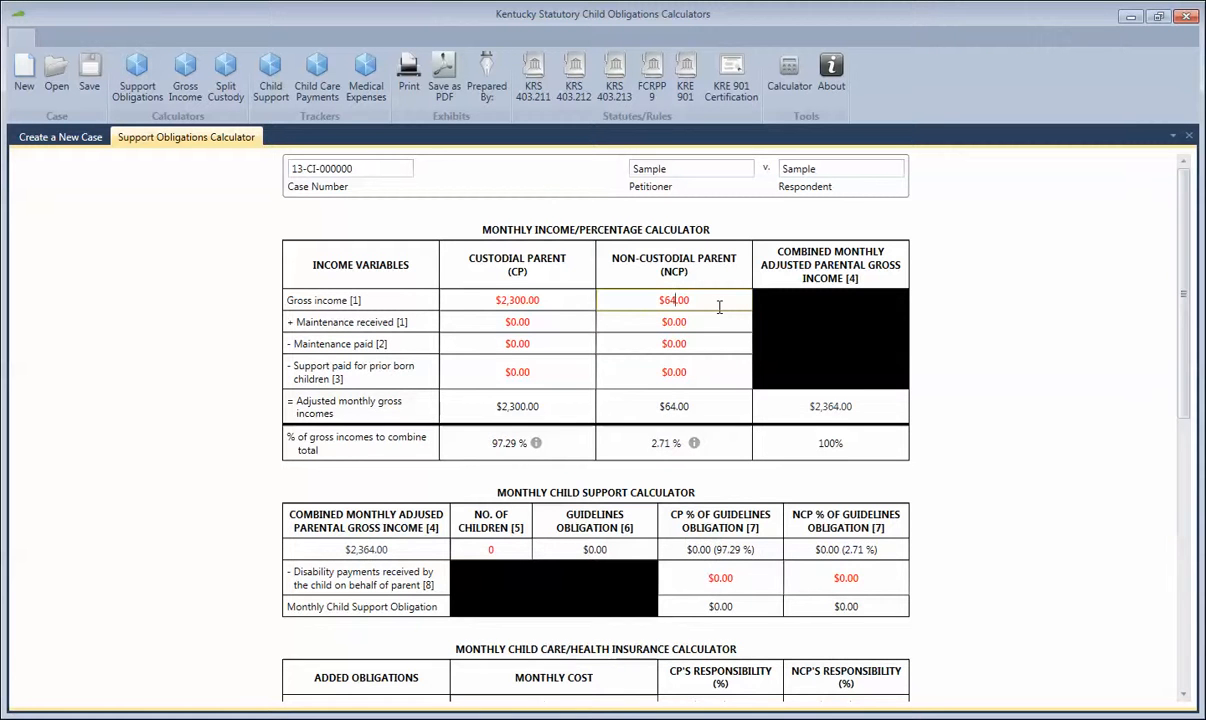
type("00")
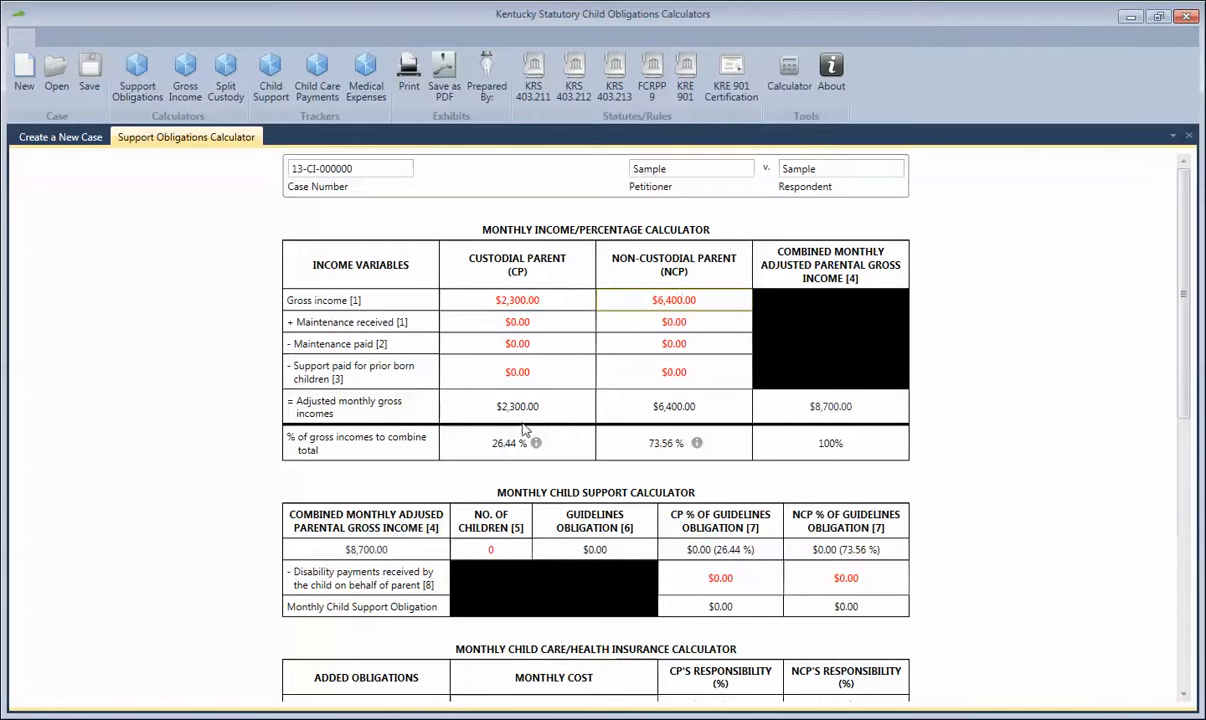
Set the number of children to 2 in the Monthly Child Support Calculator.
mouse_move(537, 446)
mouse_move(698, 446)
scroll(230, 357, "down", 12)
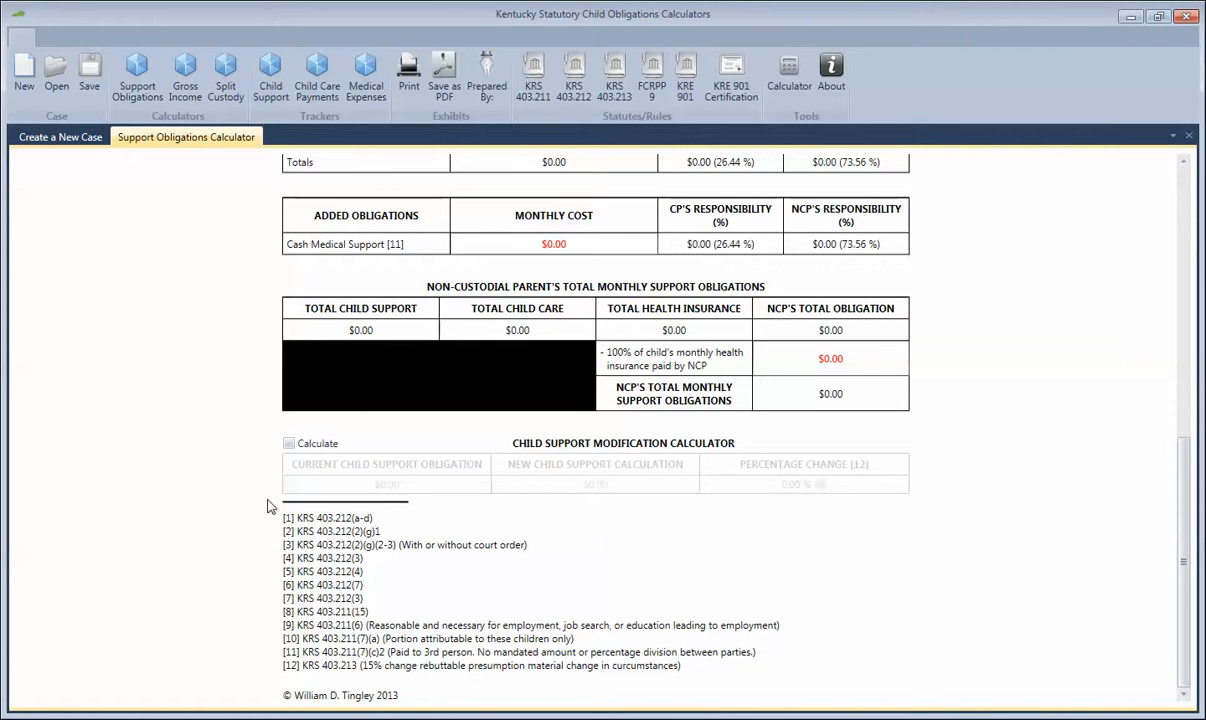
scroll(238, 491, "up", 10)
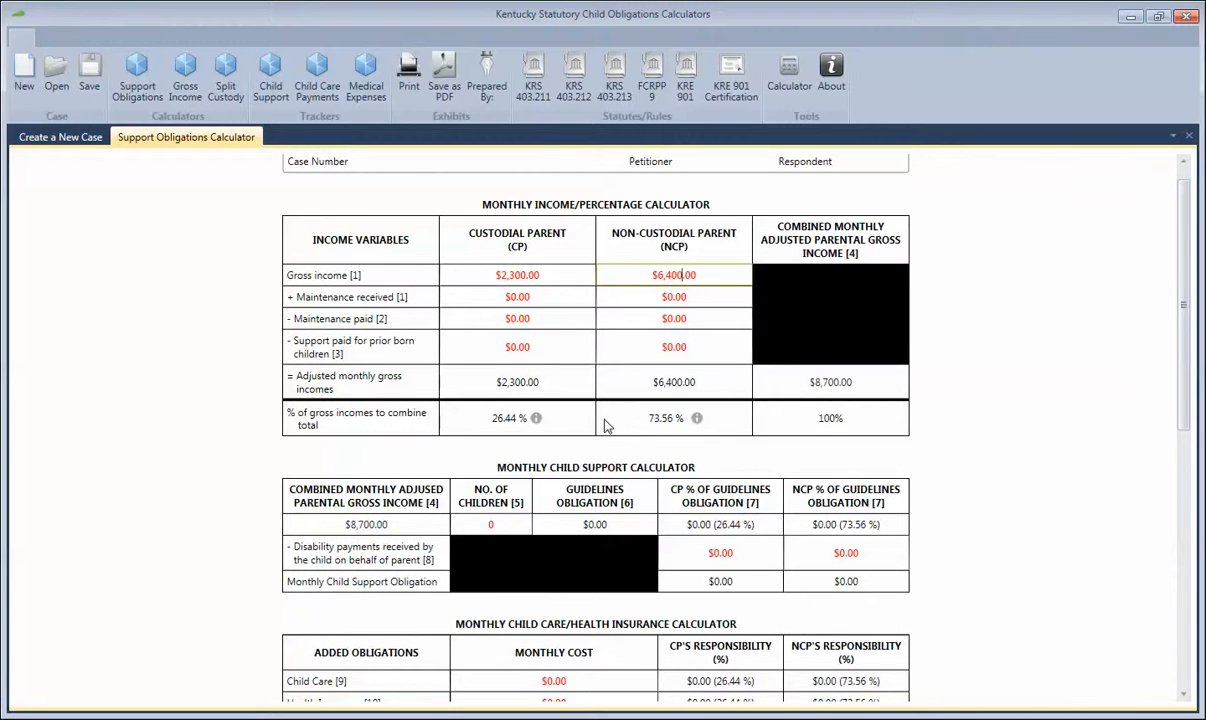
scroll(604, 434, "down", 3)
scroll(604, 434, "down", 1)
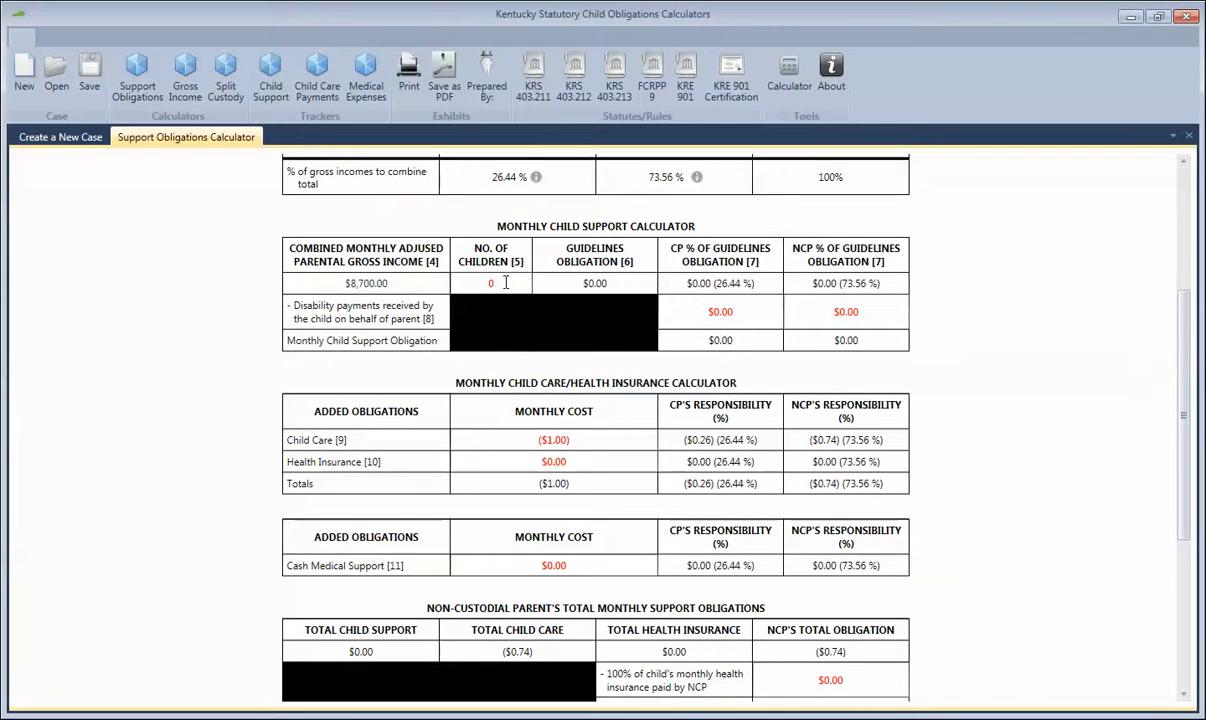
type("2")
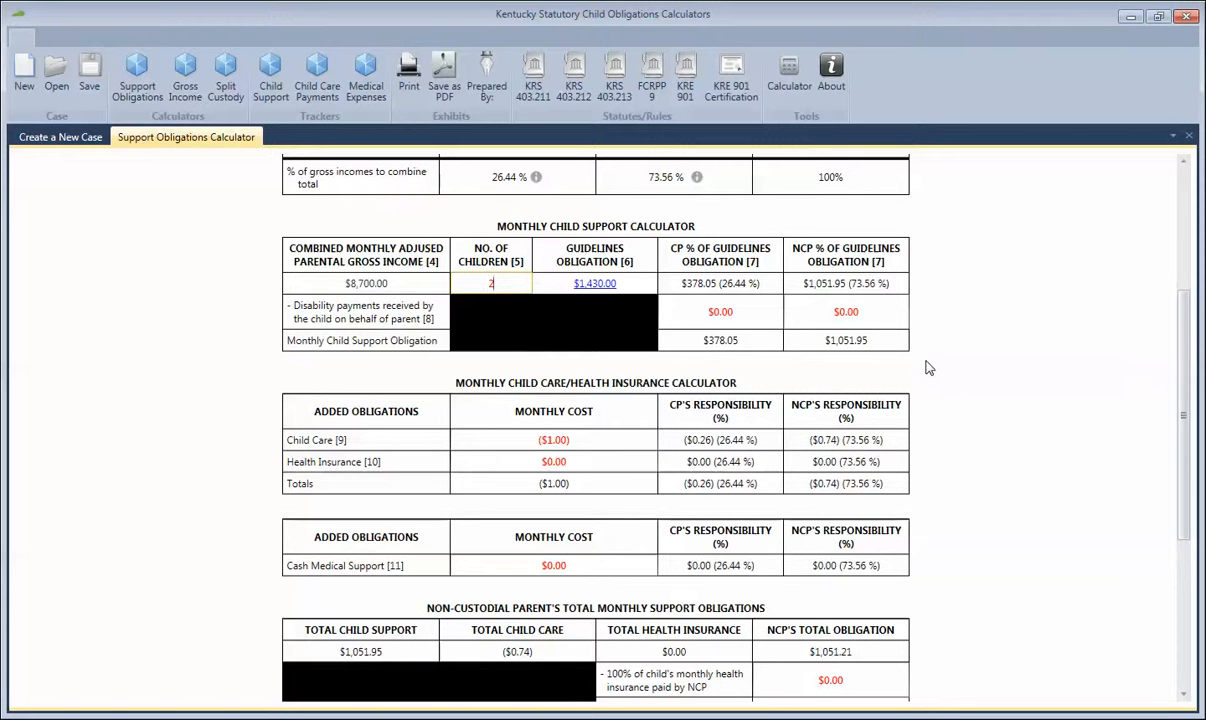
Set the disability payments received by the child on behalf of the non-custodial parent to $200.
left_click(843, 345)
scroll(806, 668, "down", 2)
scroll(1046, 553, "up", 8)
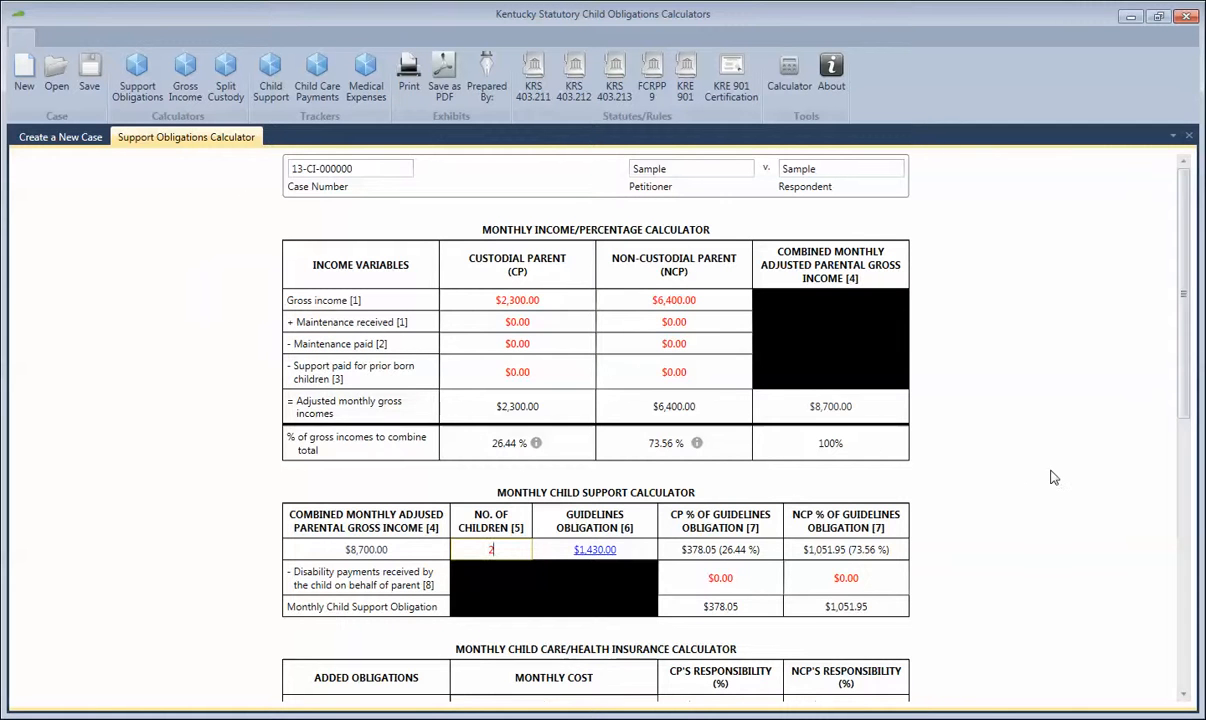
scroll(1052, 478, "down", 2)
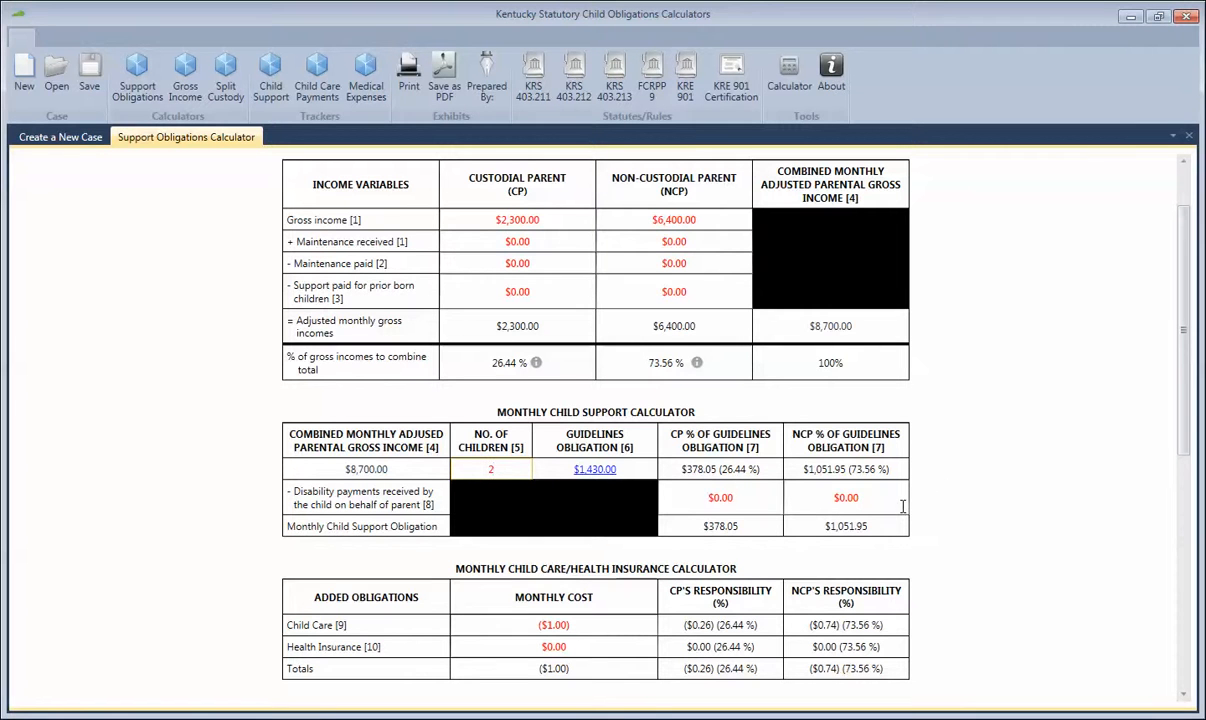
left_click(827, 500)
left_click_drag(847, 500, 867, 499)
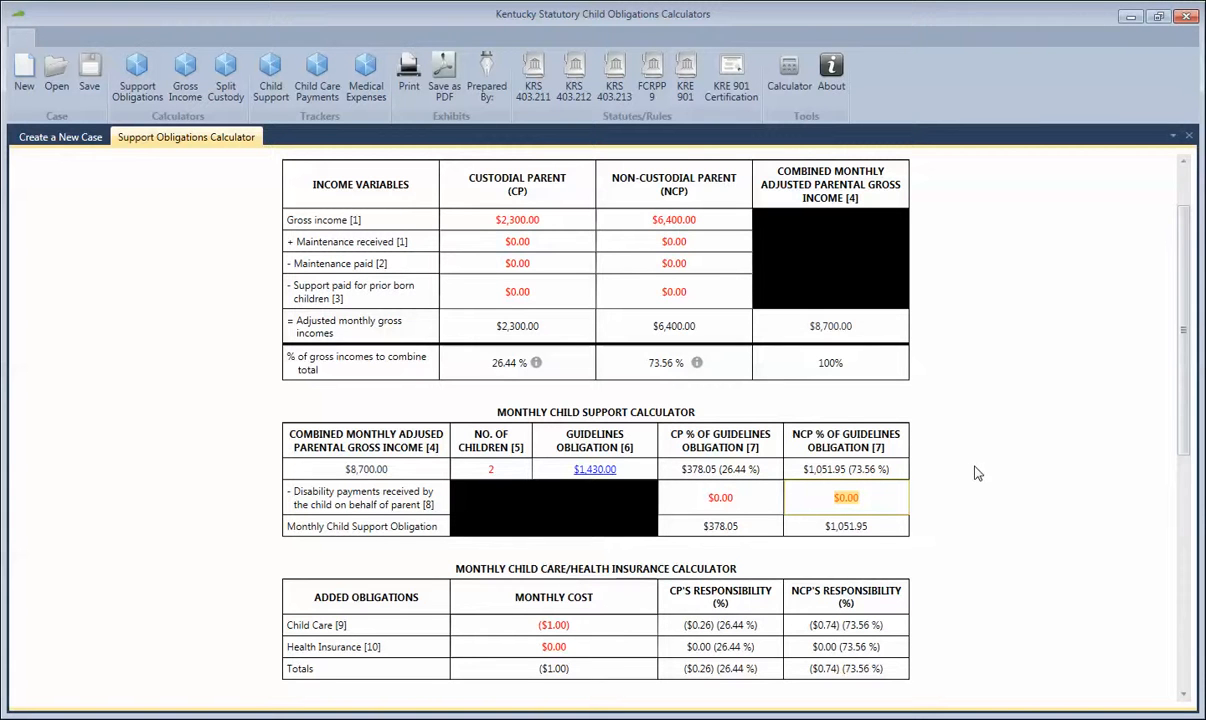
type("200")
Set the monthly cost of child care to $700 and of health insurance to $250.
scroll(968, 457, "down", 3)
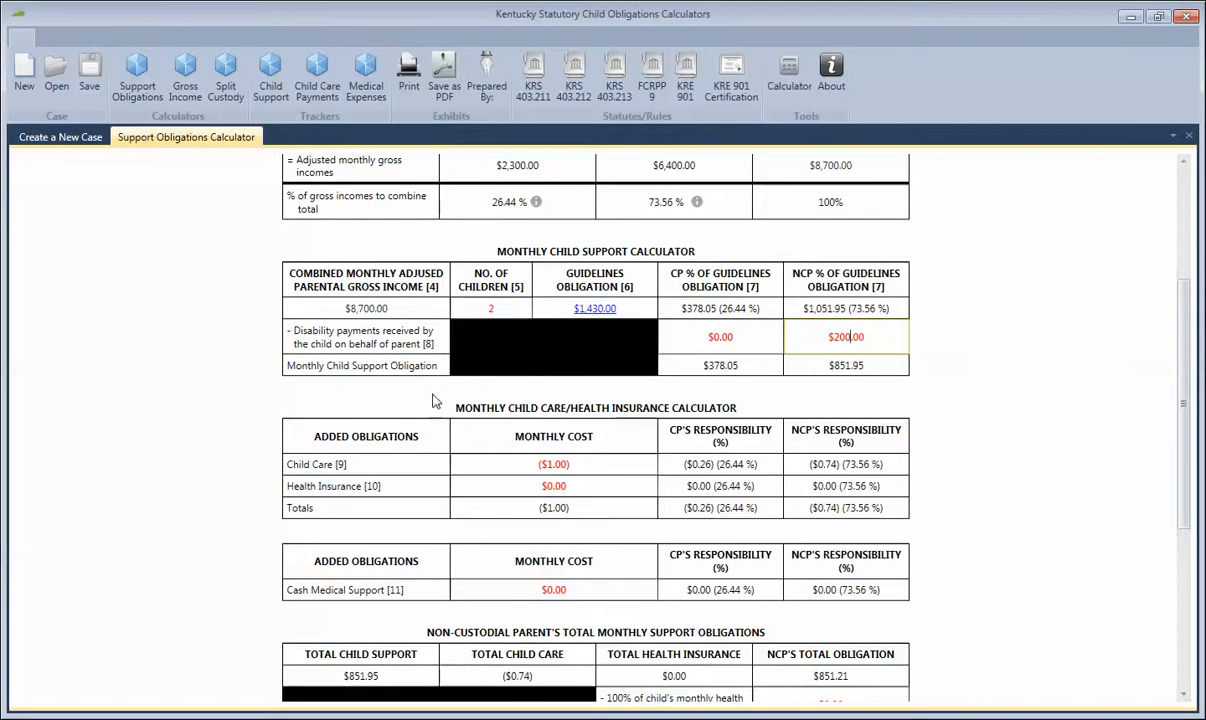
left_click(578, 468)
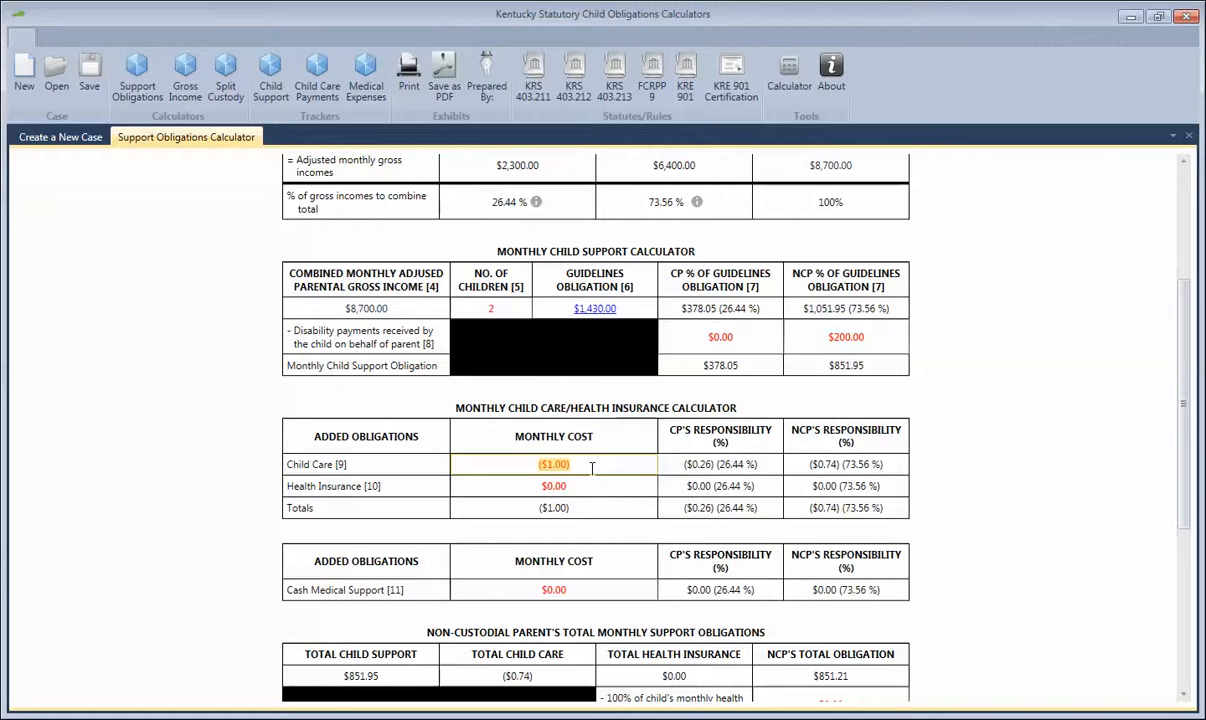
type("700")
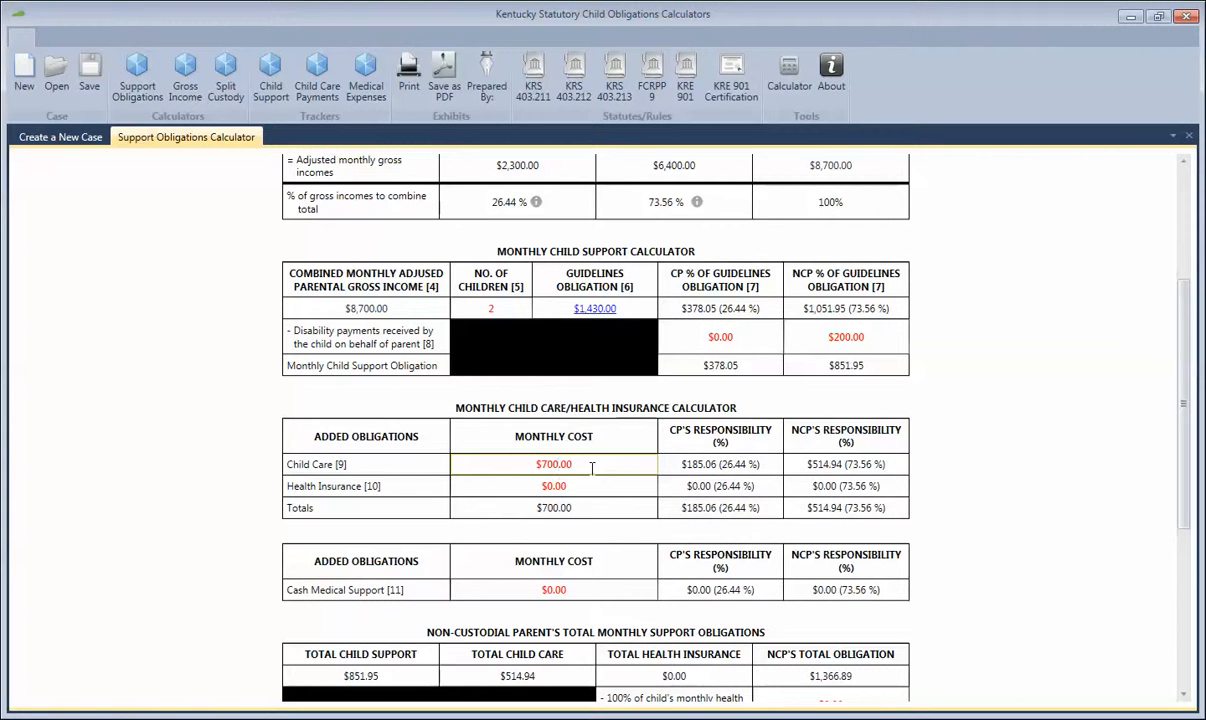
left_click(543, 489)
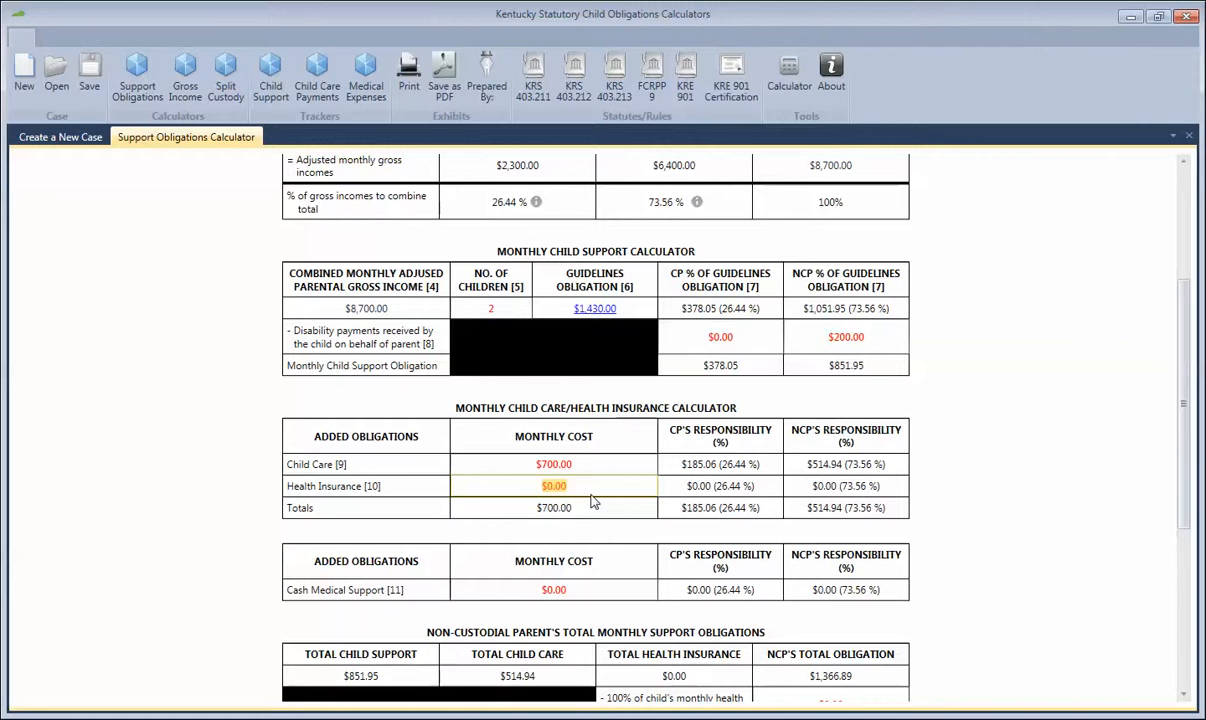
type("250")
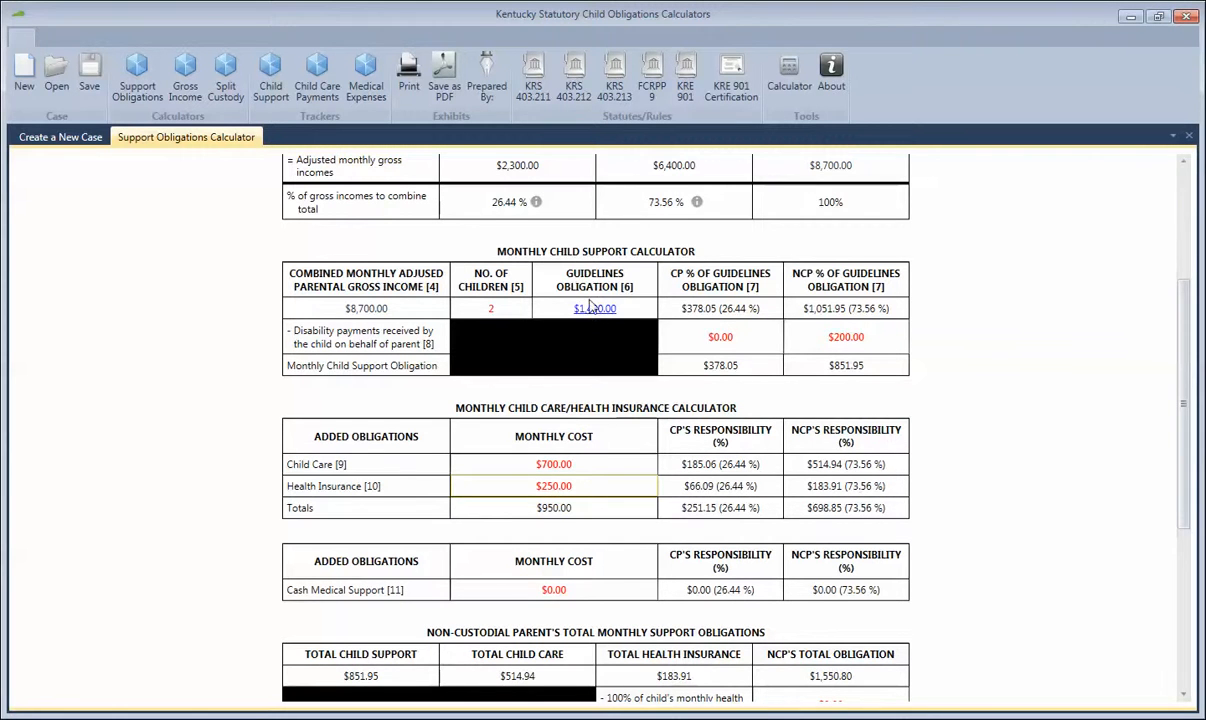
Set the child's monthly health insurance paid by the non-custodial parent to $250 in the total monthly support obligations.
scroll(713, 515, "up", 2)
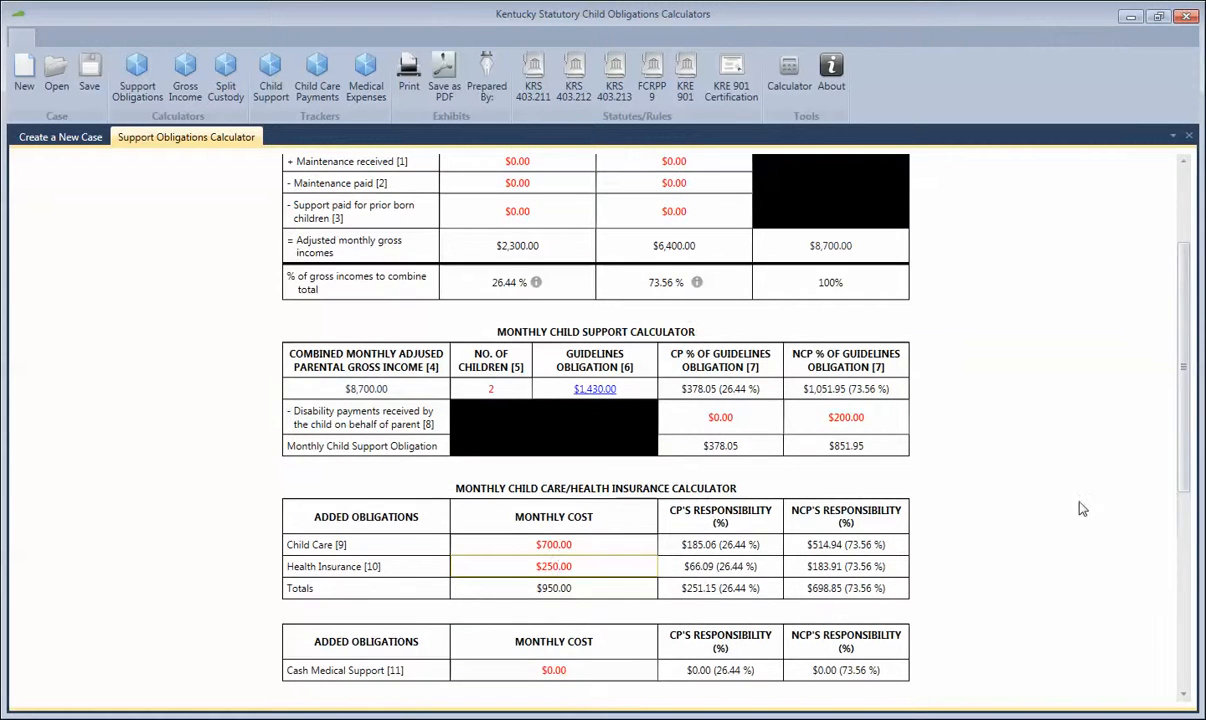
scroll(1098, 508, "down", 5)
scroll(1102, 512, "down", 2)
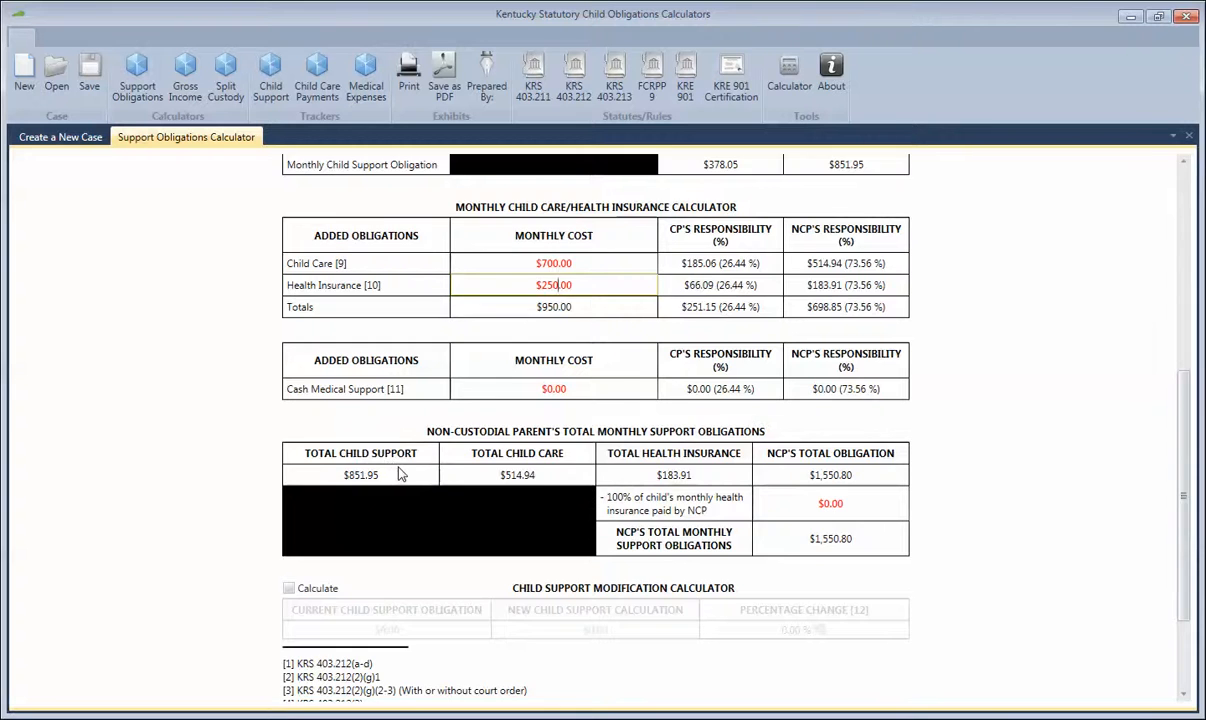
scroll(430, 465, "up", 2)
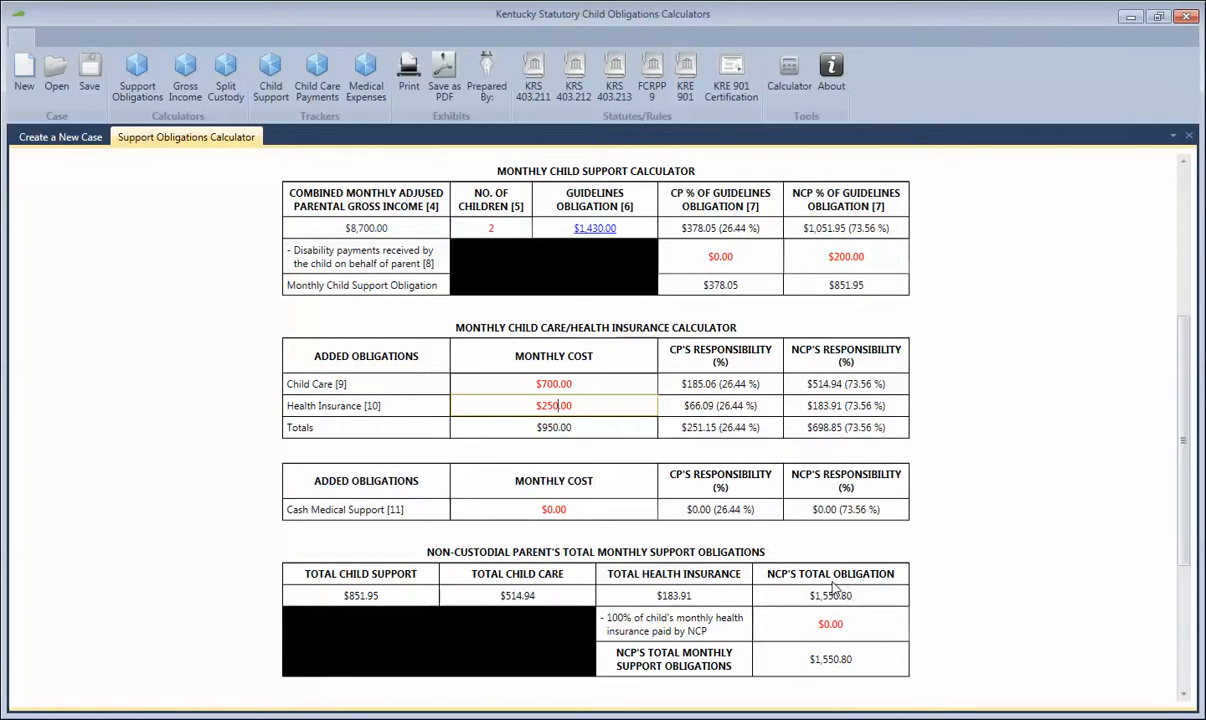
scroll(896, 624, "down", 5)
left_click(803, 624)
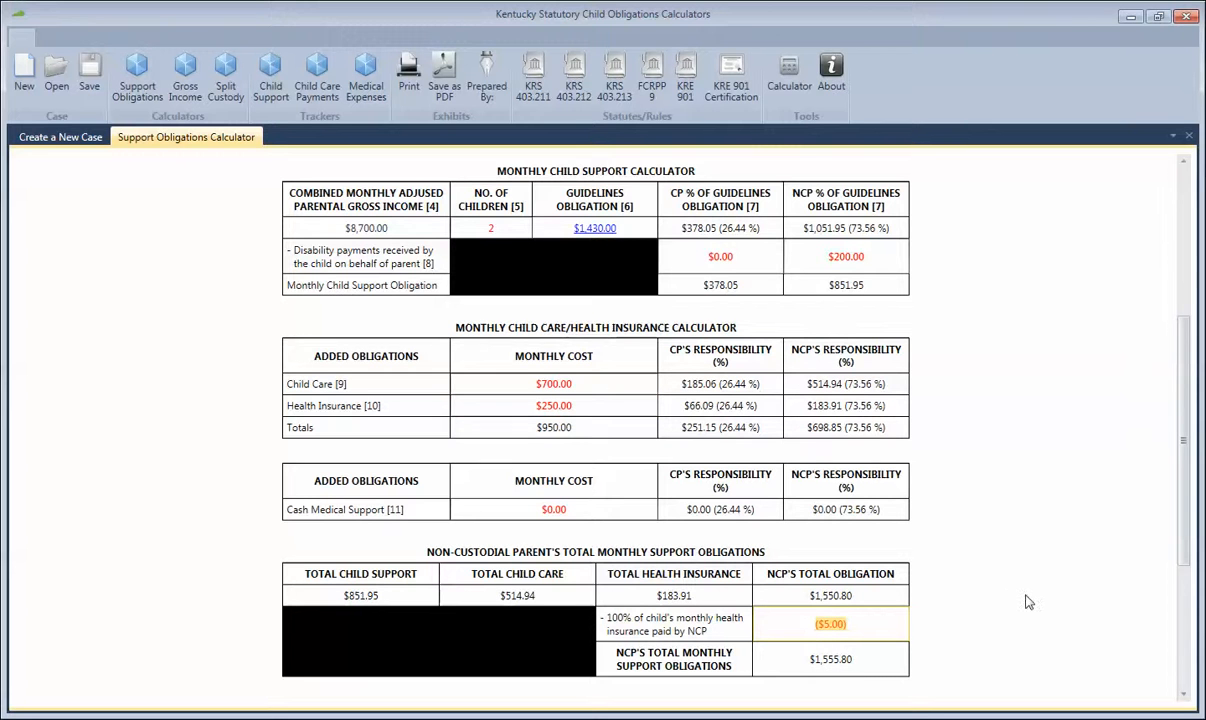
type("250")
Enable the Child Support Modification Calculator, set the current child support obligation to $945 and inspect the percentage change formula.
scroll(1065, 375, "down", 4)
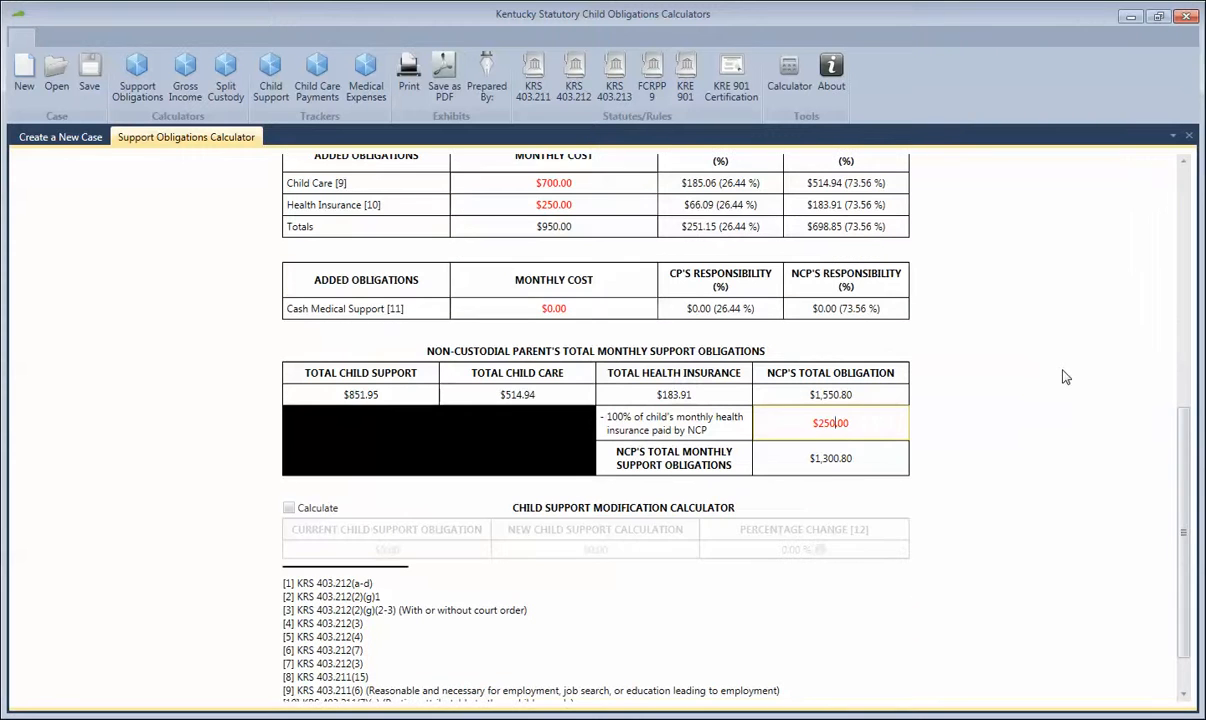
left_click(288, 509)
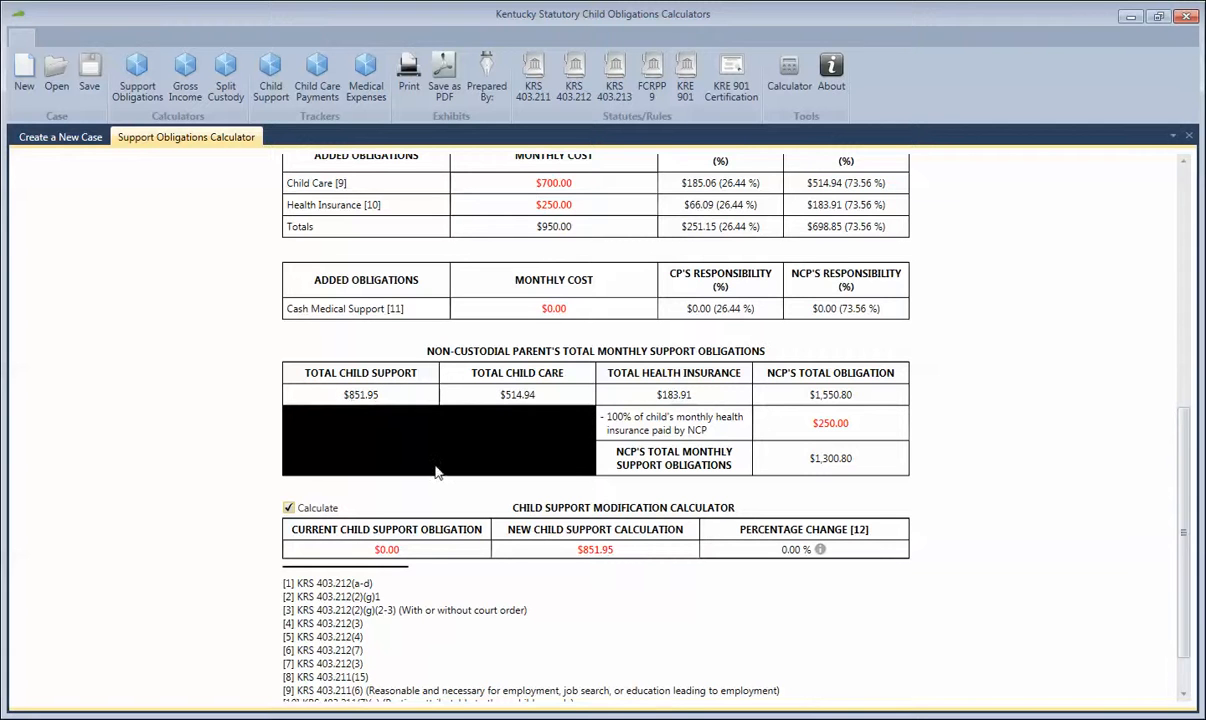
left_click(403, 550)
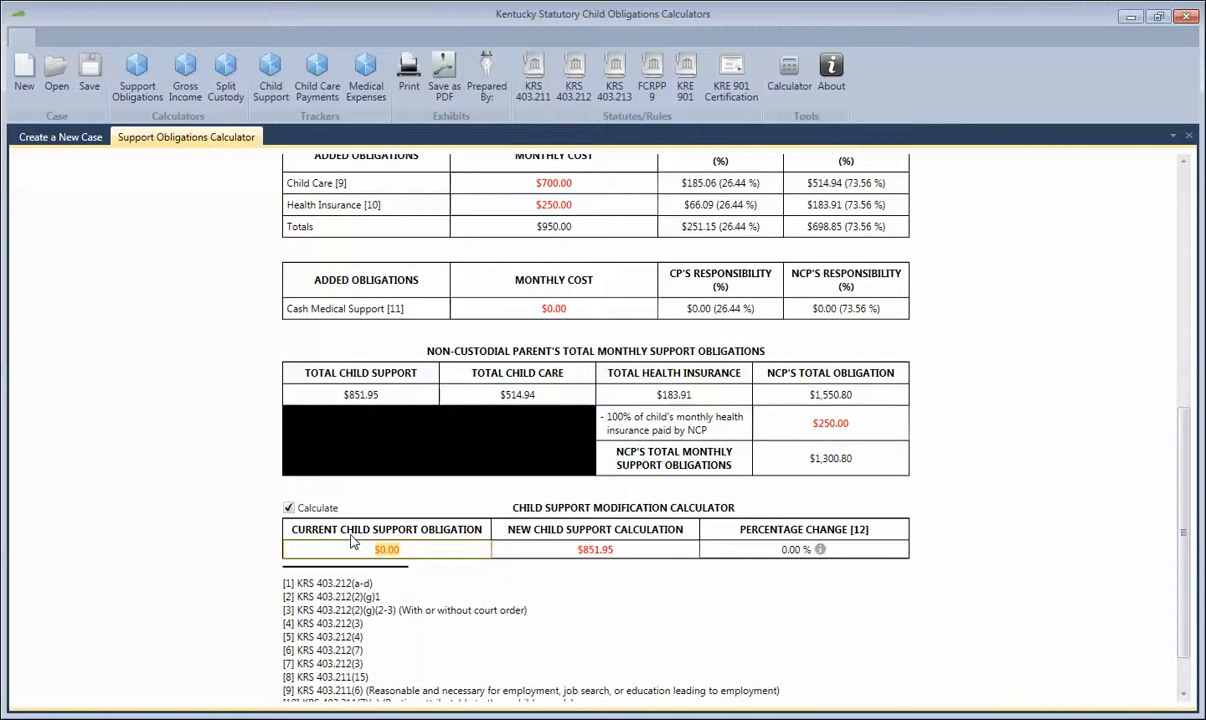
type("945")
mouse_move(819, 552)
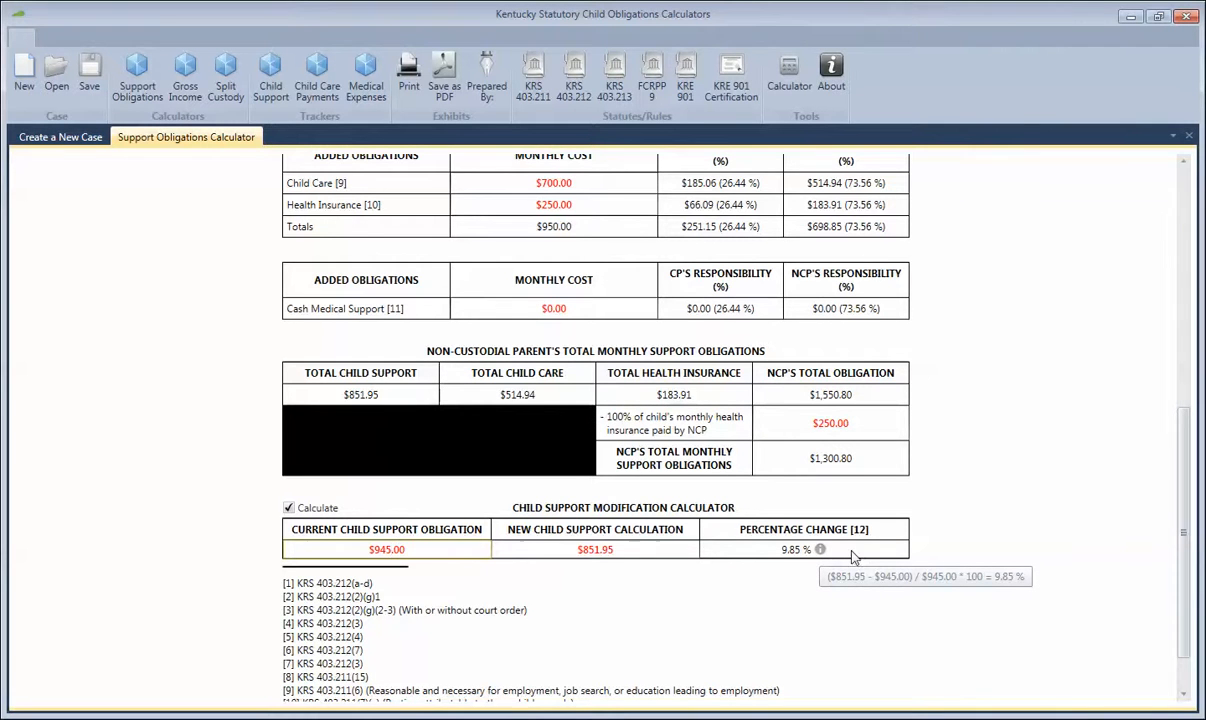
Save the case in the Documents library as a KSCO Calculators File under the suggested file name.
scroll(958, 566, "down", 1)
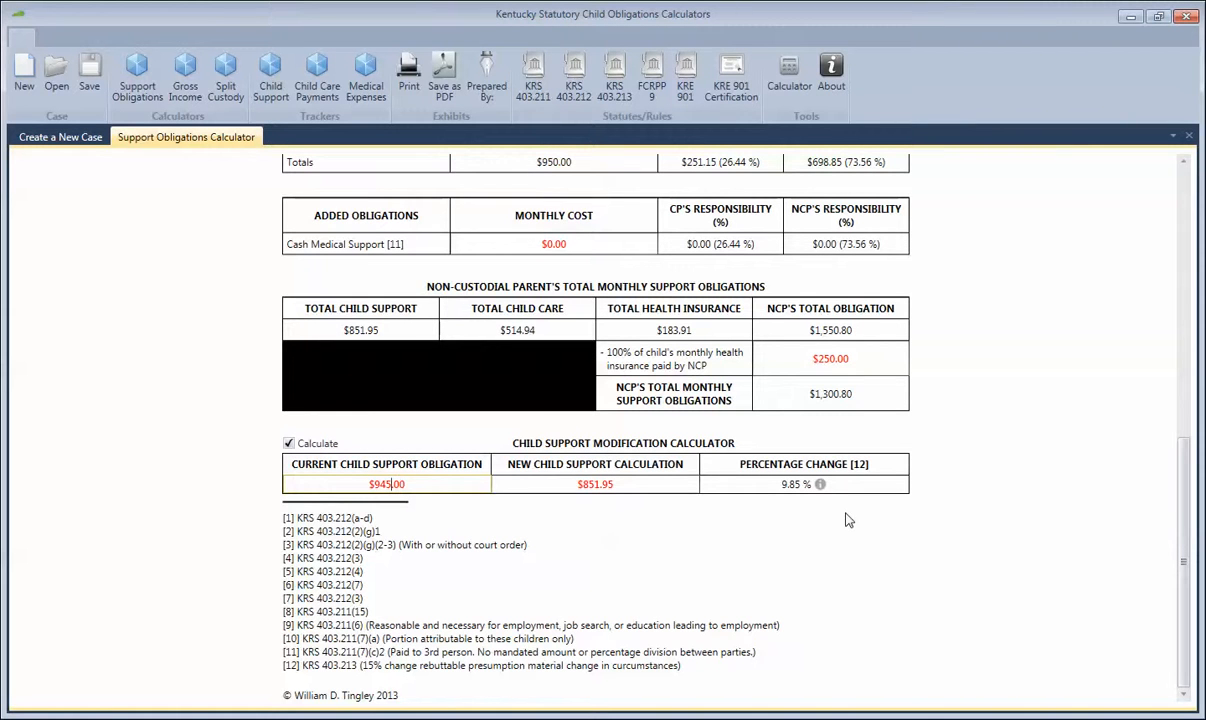
scroll(1016, 501, "up", 2)
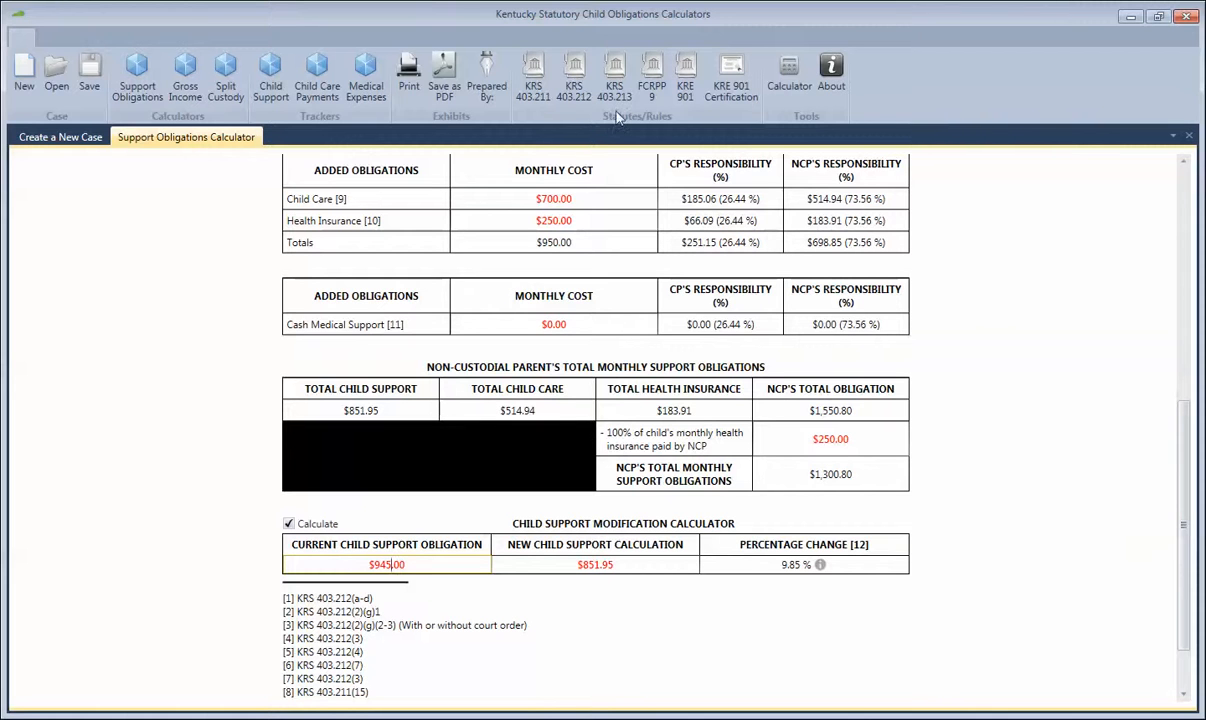
left_click(87, 80)
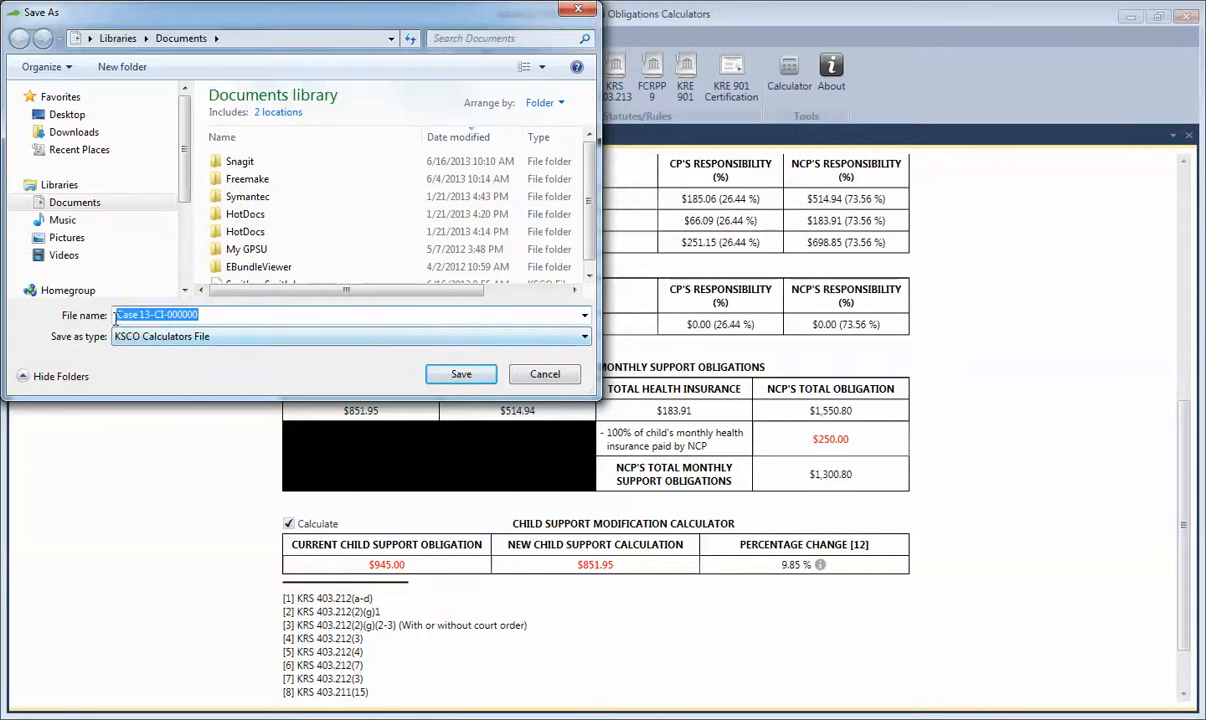
left_click(461, 376)
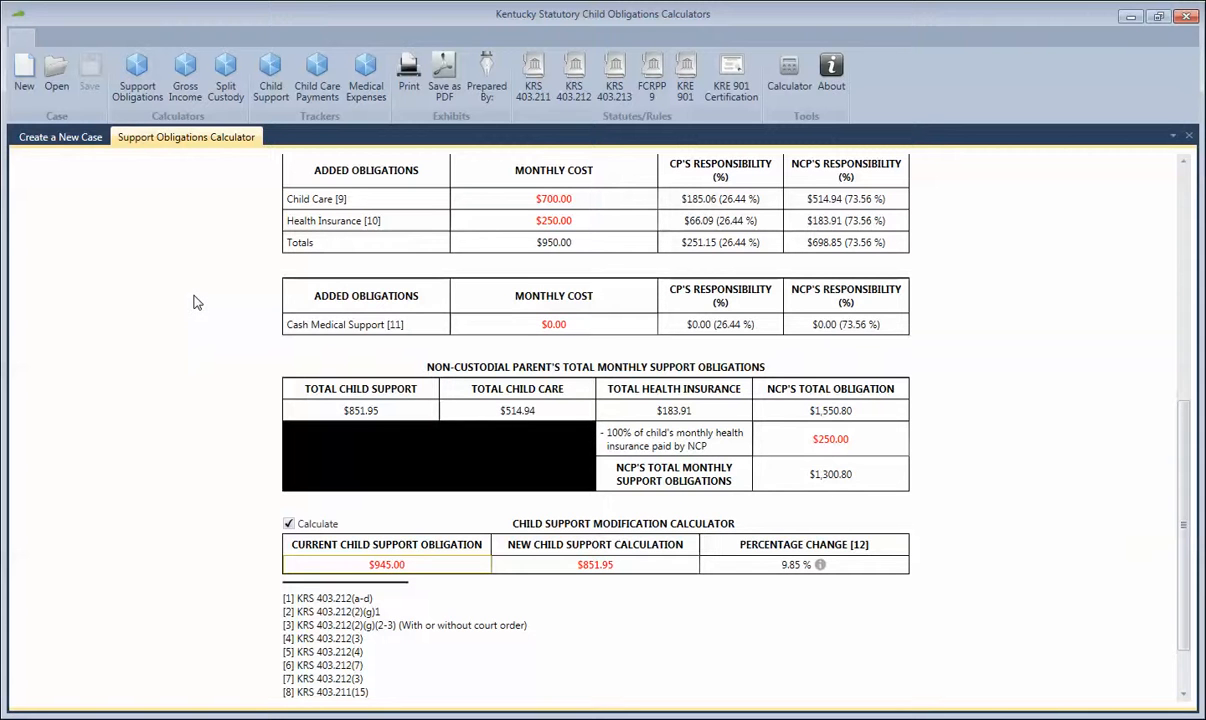
Create a new blank case and open its Gross Income Calculator.
scroll(920, 292, "up", 5)
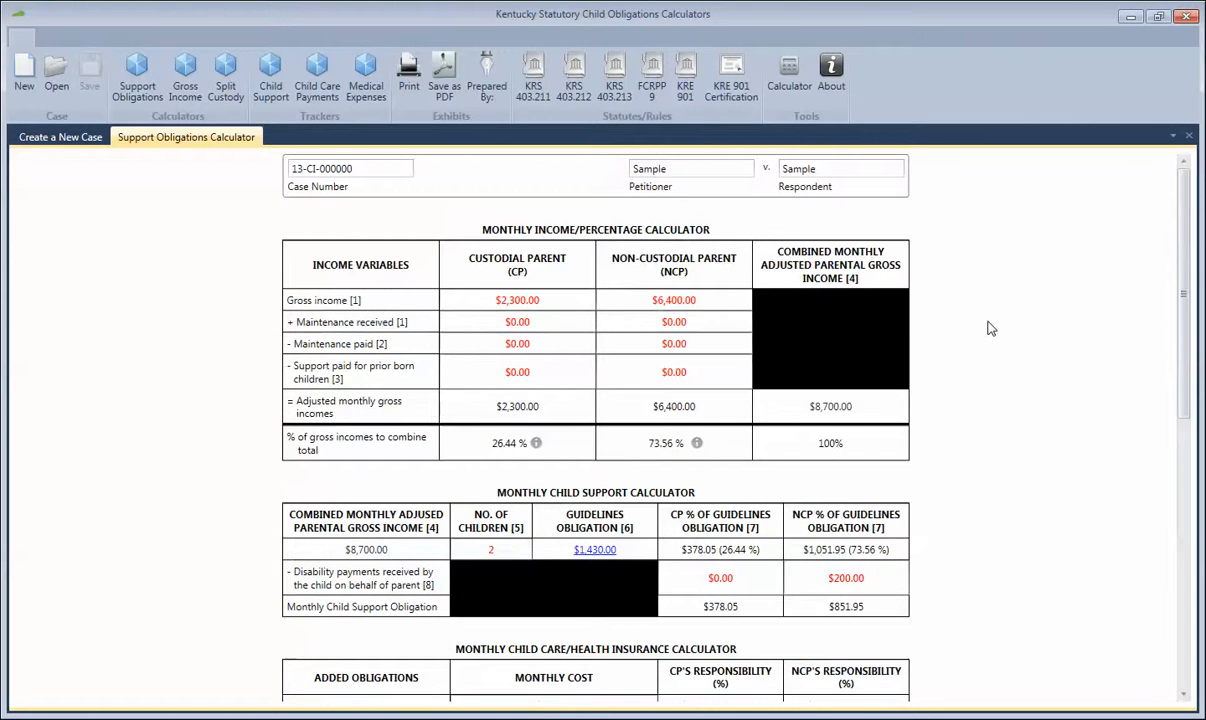
left_click(195, 95)
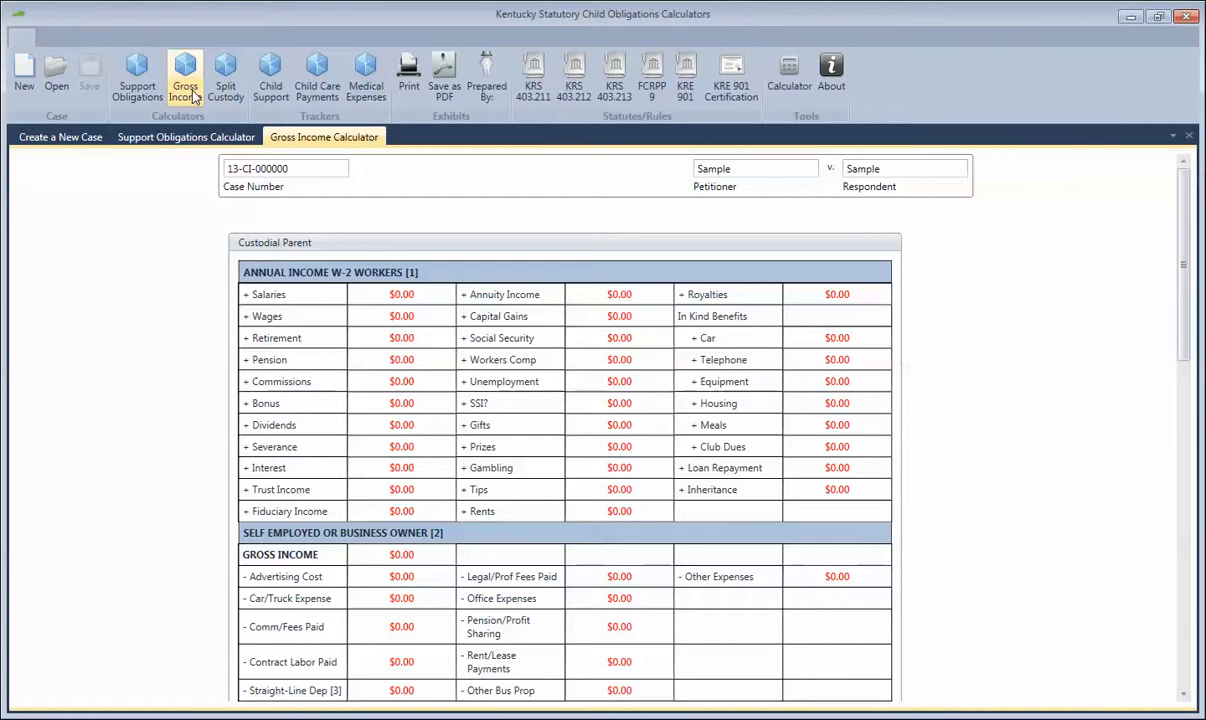
left_click(36, 86)
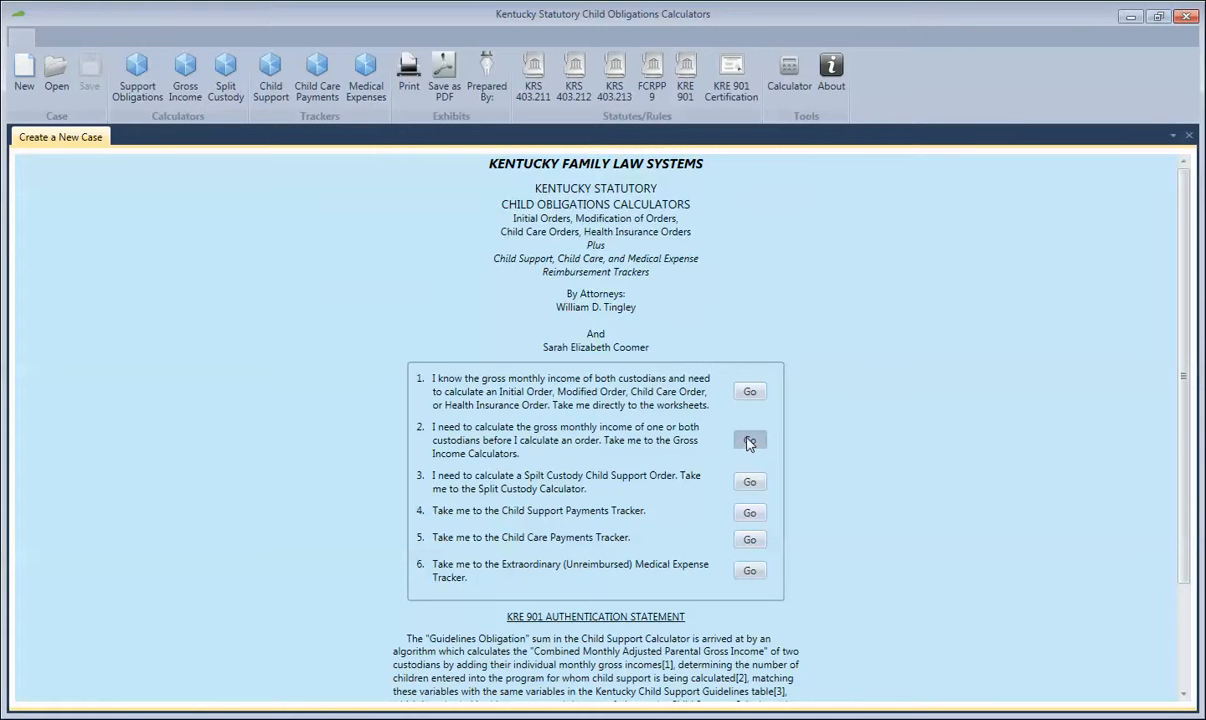
left_click(750, 443)
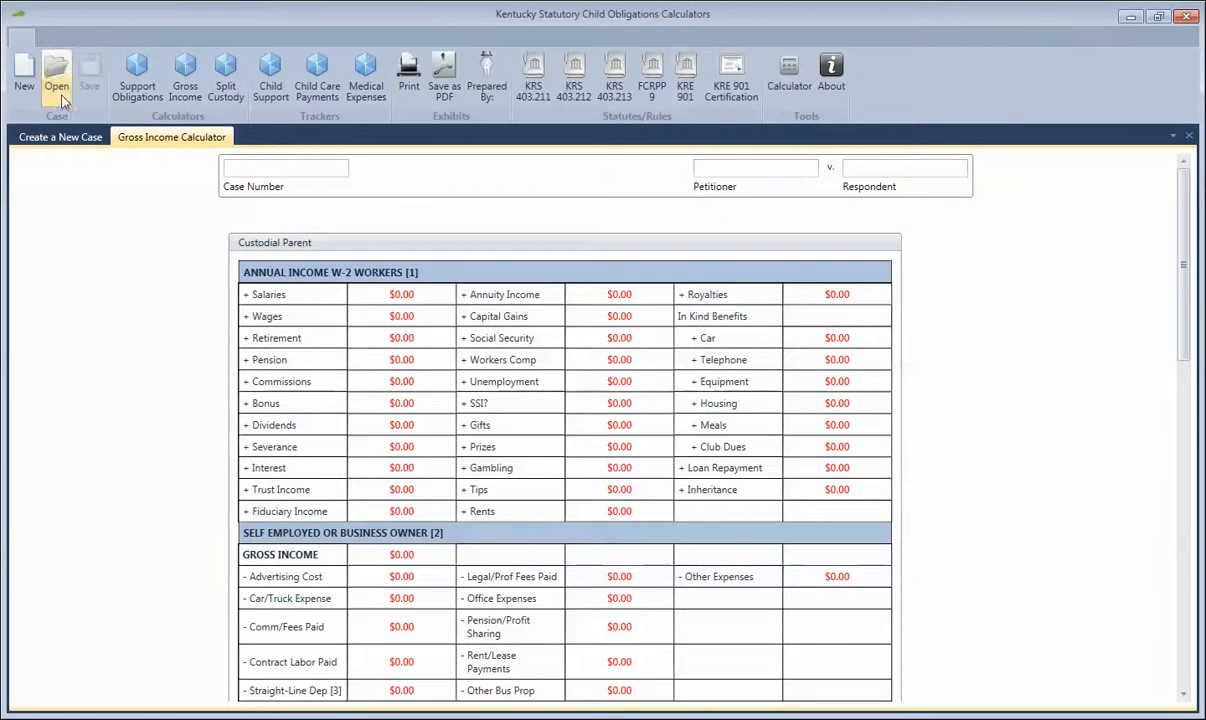
left_click(26, 86)
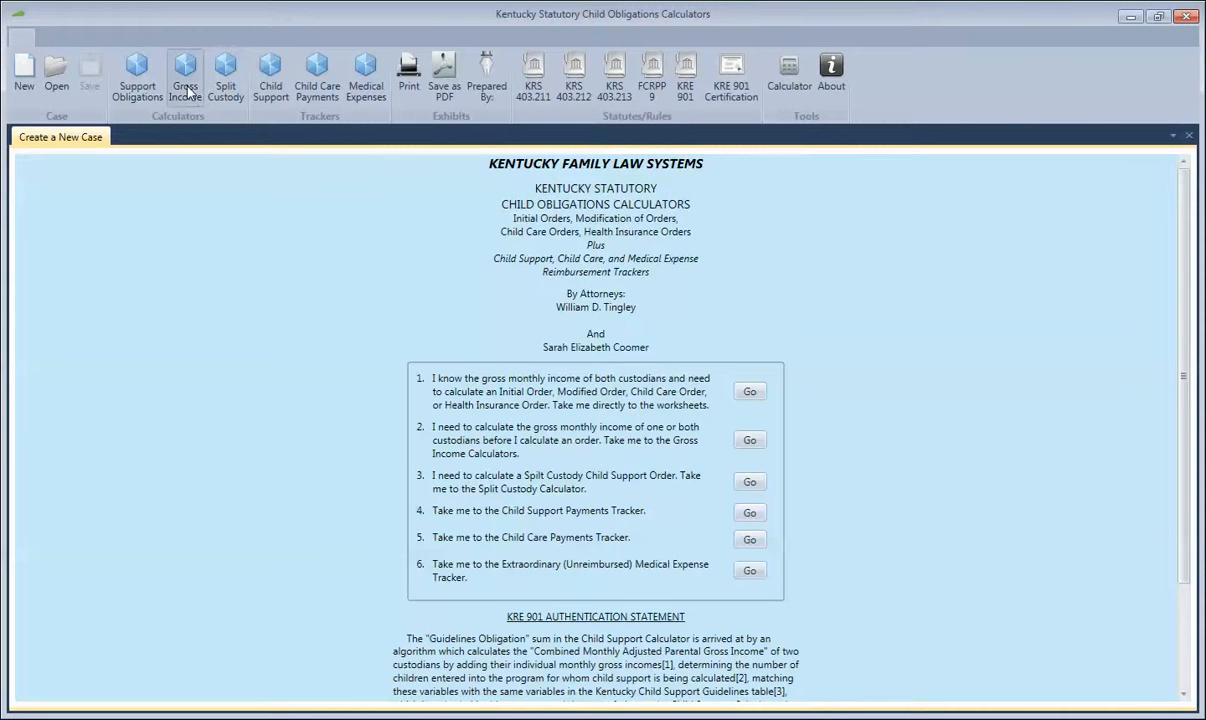
left_click(187, 90)
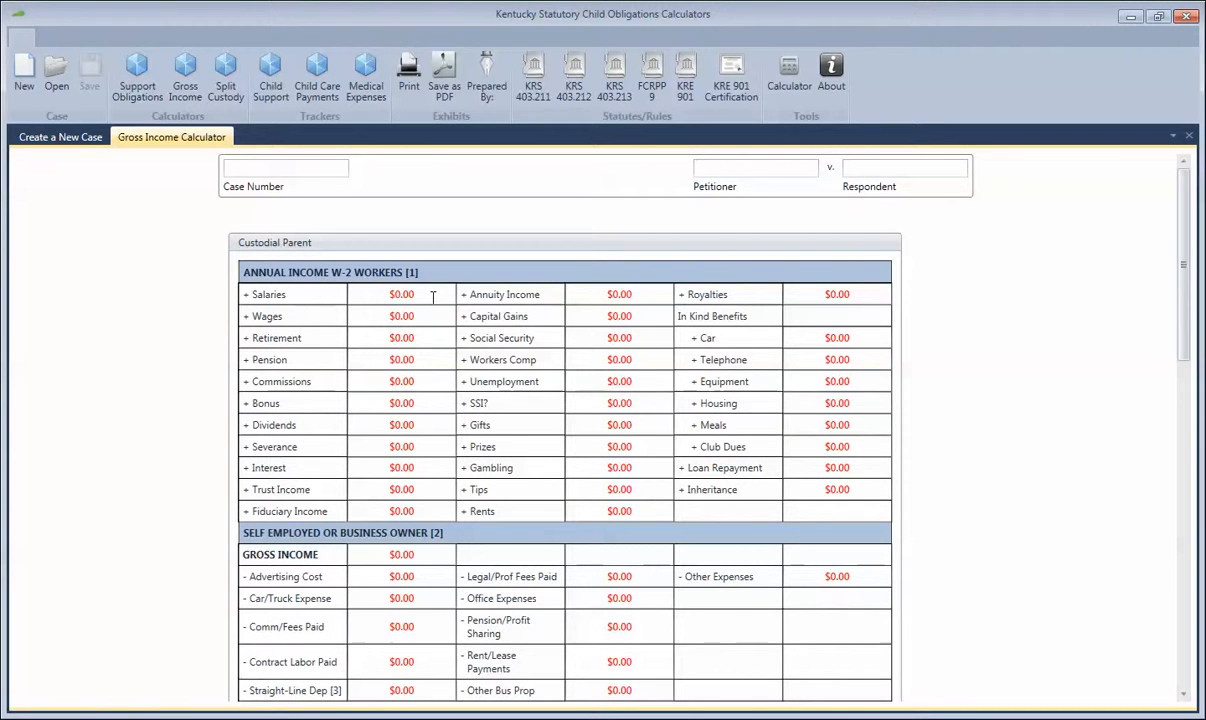
Set the annual W-2 salaries to $25,000 for the custodial parent and $50,000 for the non-custodial parent.
left_click(376, 293)
type("25,00")
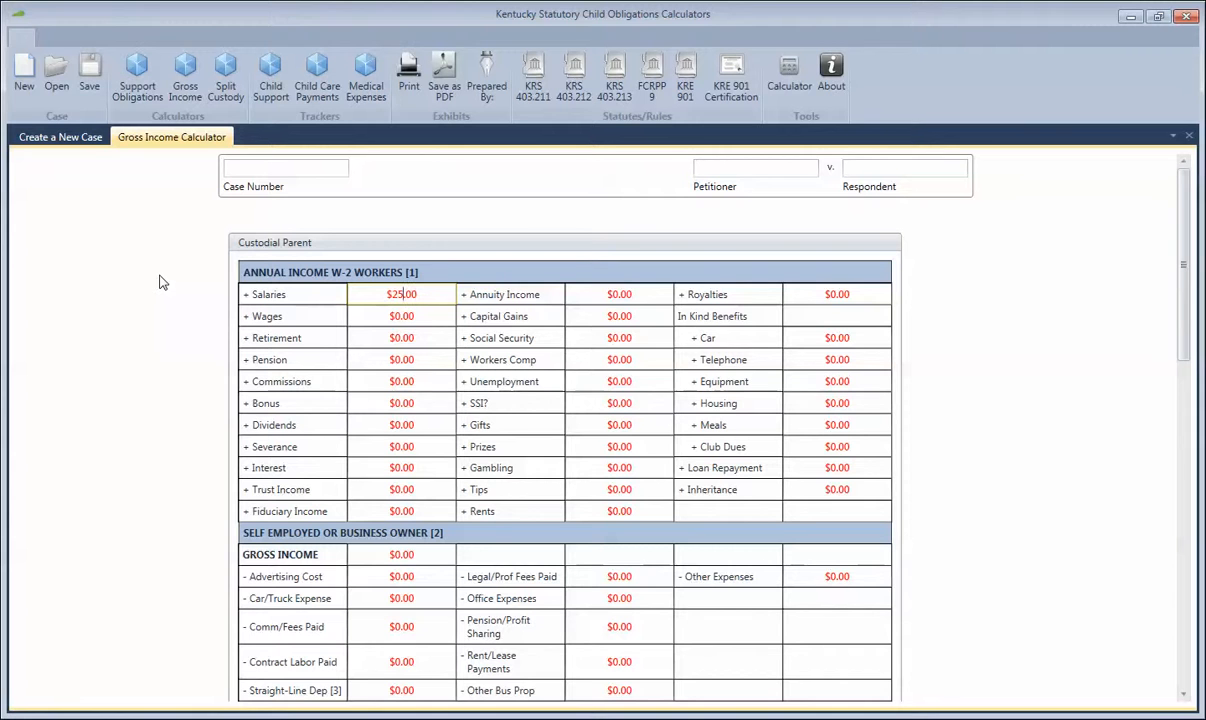
type("0")
scroll(163, 283, "down", 15)
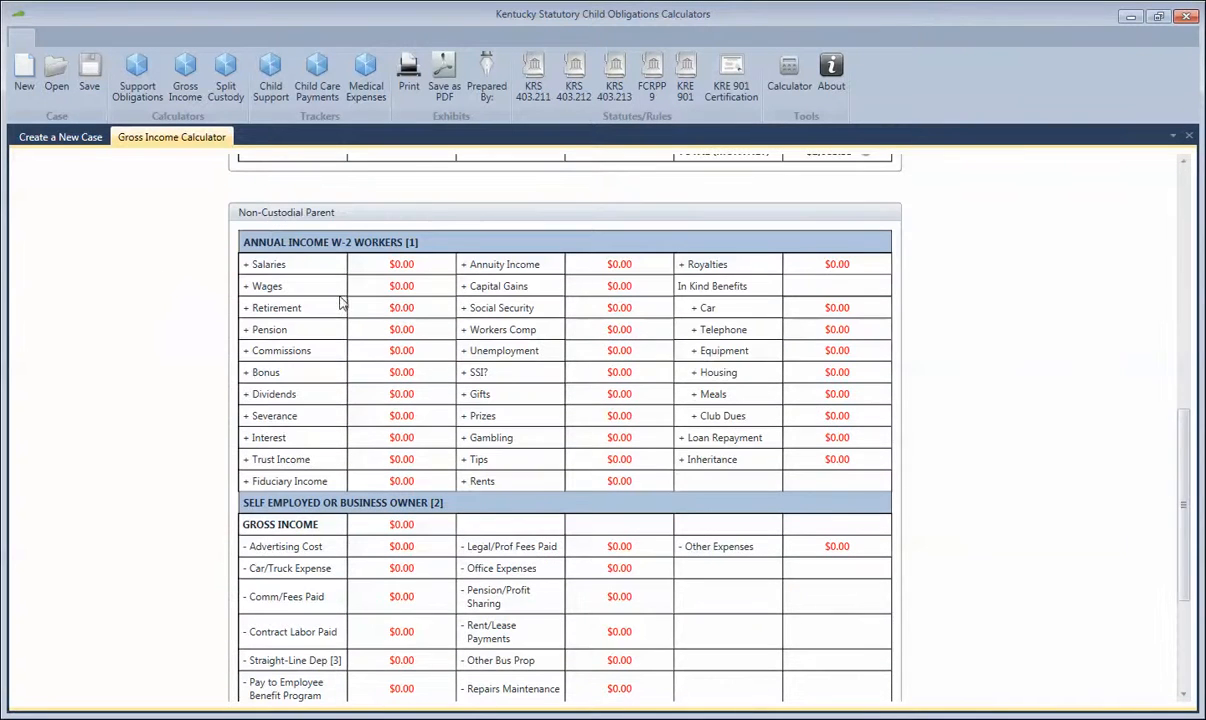
left_click(421, 266)
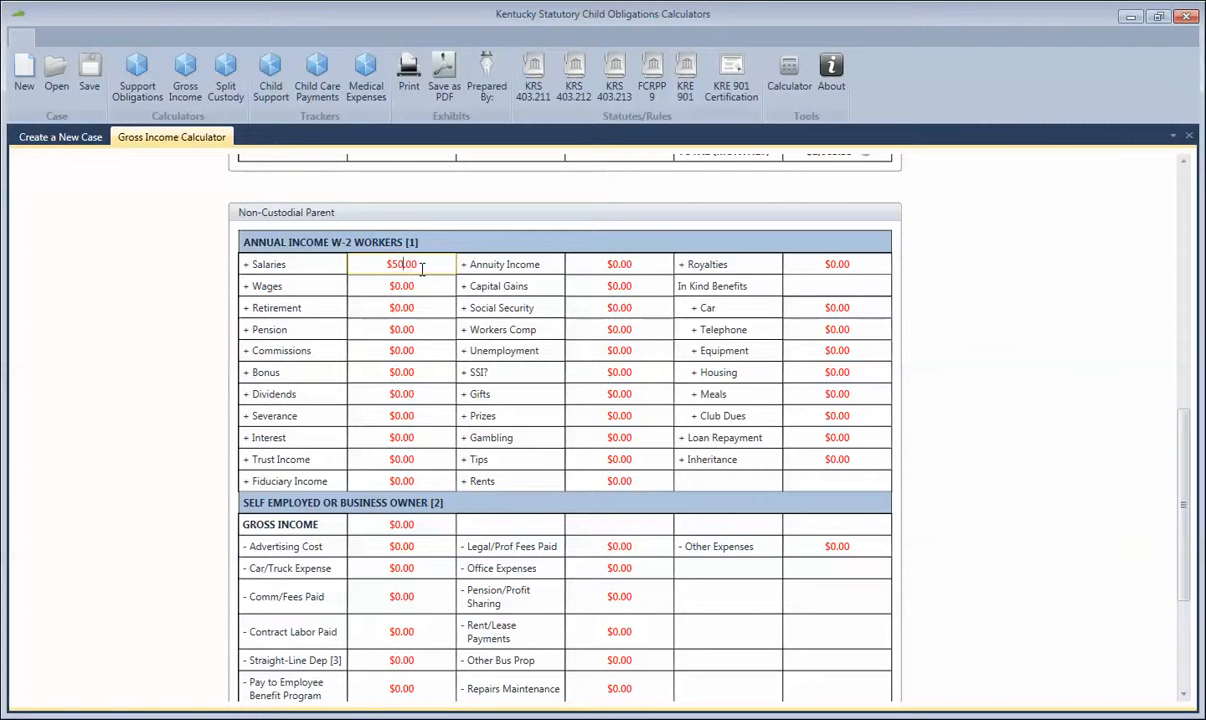
type("50,000")
Read the note on the custodial parent's monthly total, then open the Support Obligations Calculator and check both gross incomes carried over.
scroll(1037, 325, "up", 3)
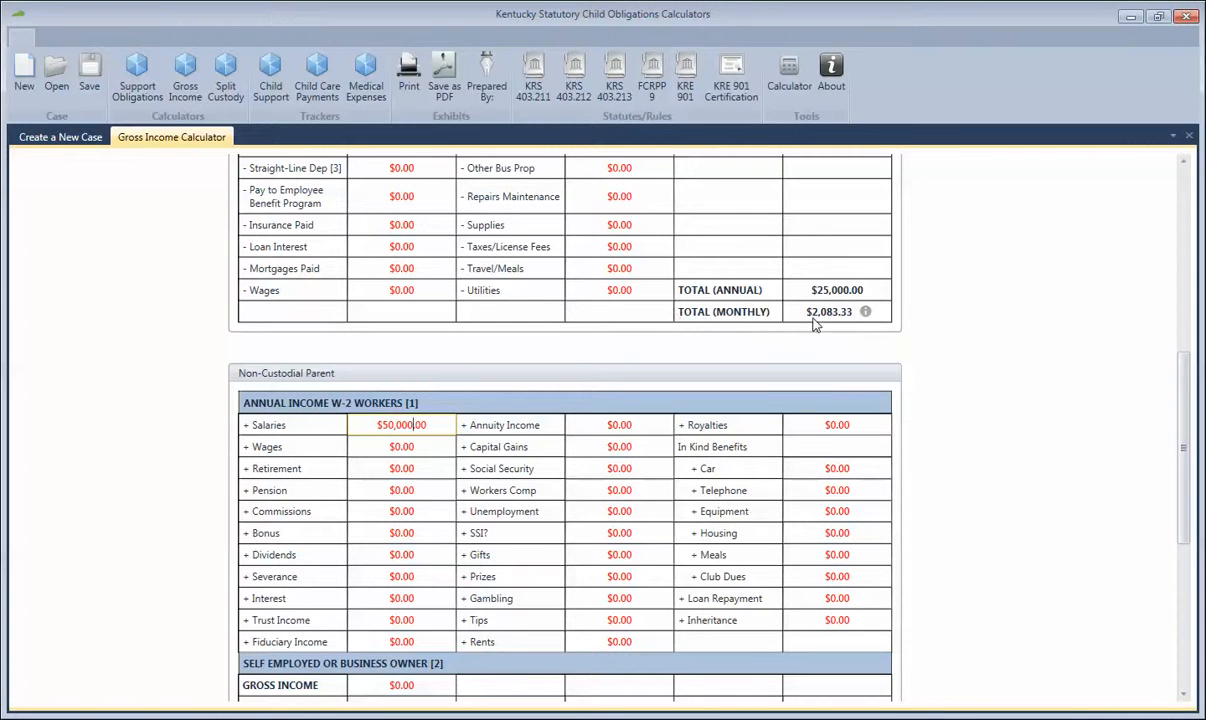
mouse_move(866, 312)
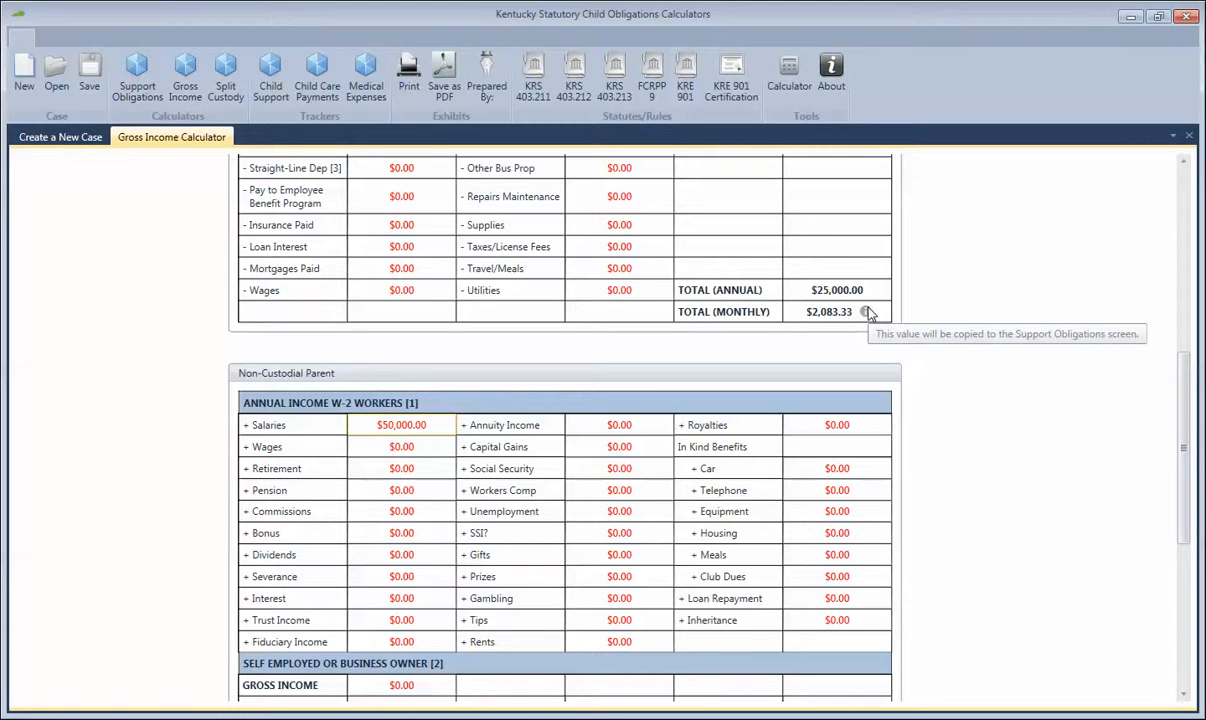
left_click(124, 91)
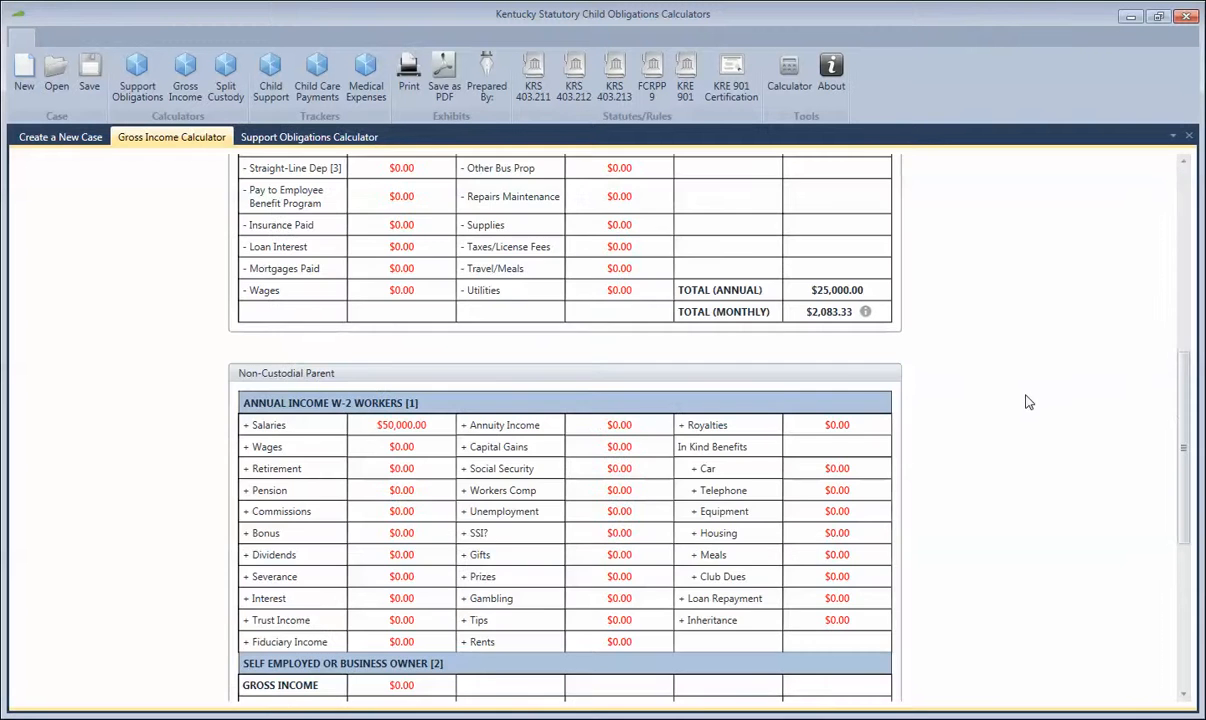
scroll(1029, 405, "down", 8)
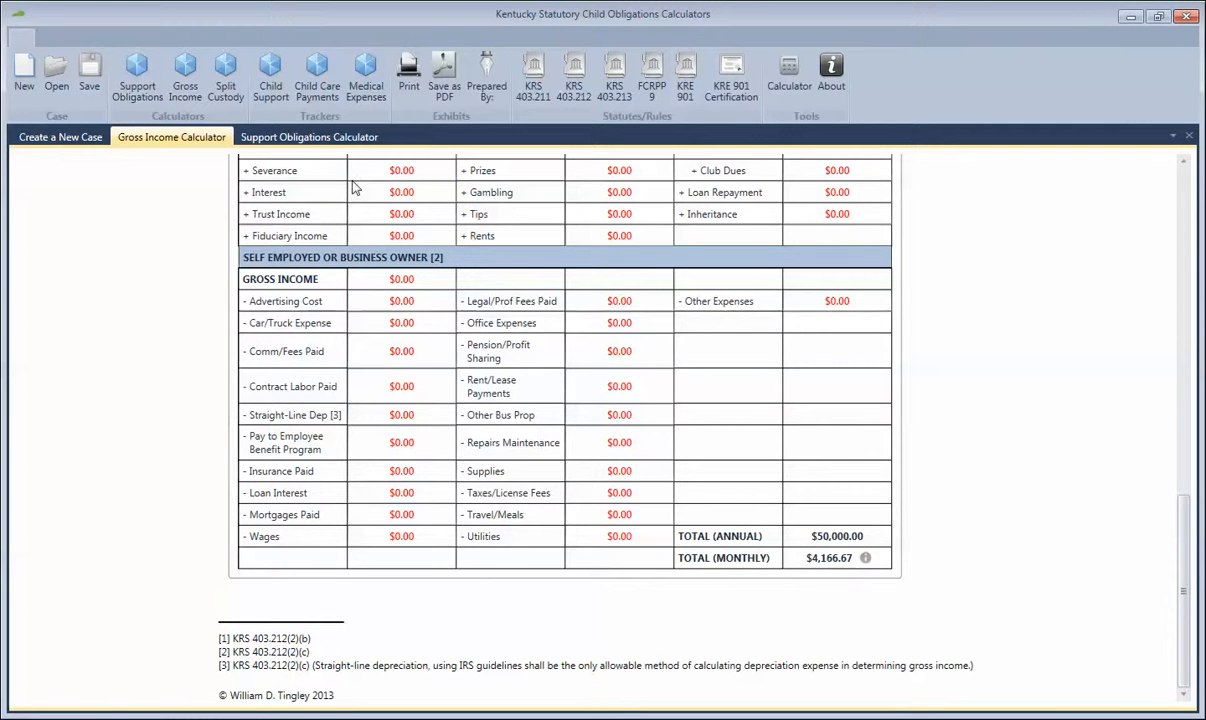
left_click(291, 137)
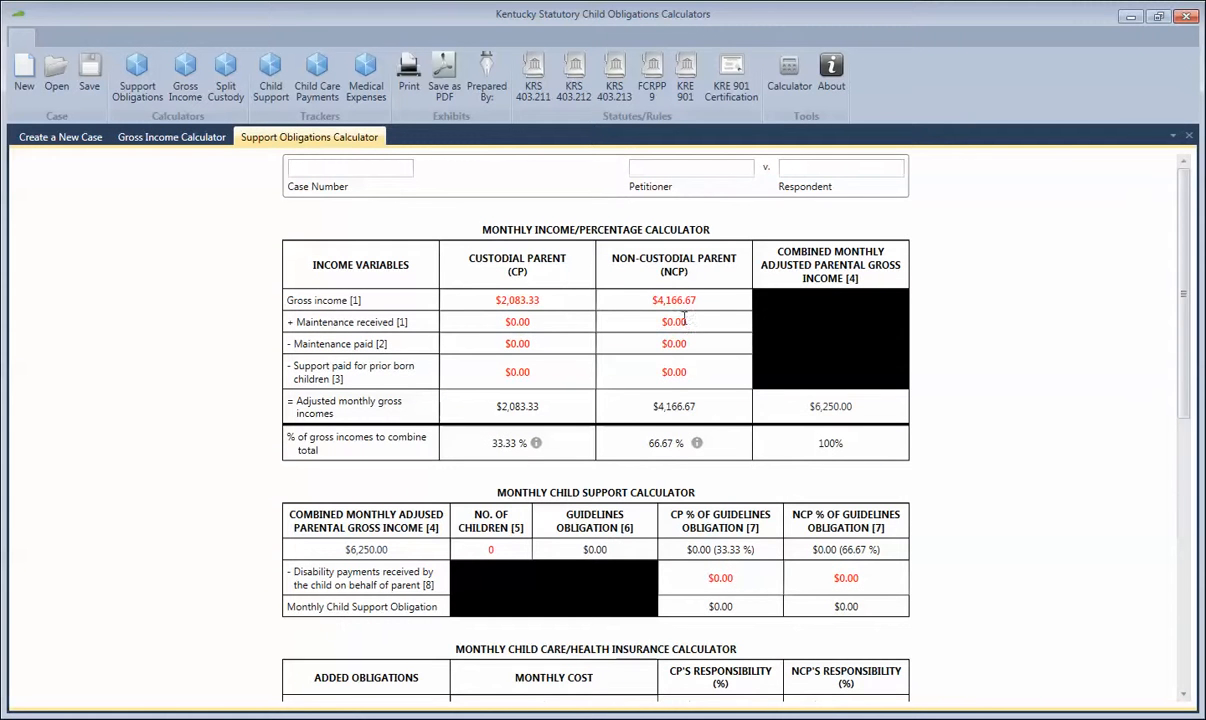
In the Gross Income Calculator, set the custodial parent's self-employed or business owner gross income to $250,000.
left_click(167, 139)
scroll(1073, 388, "up", 10)
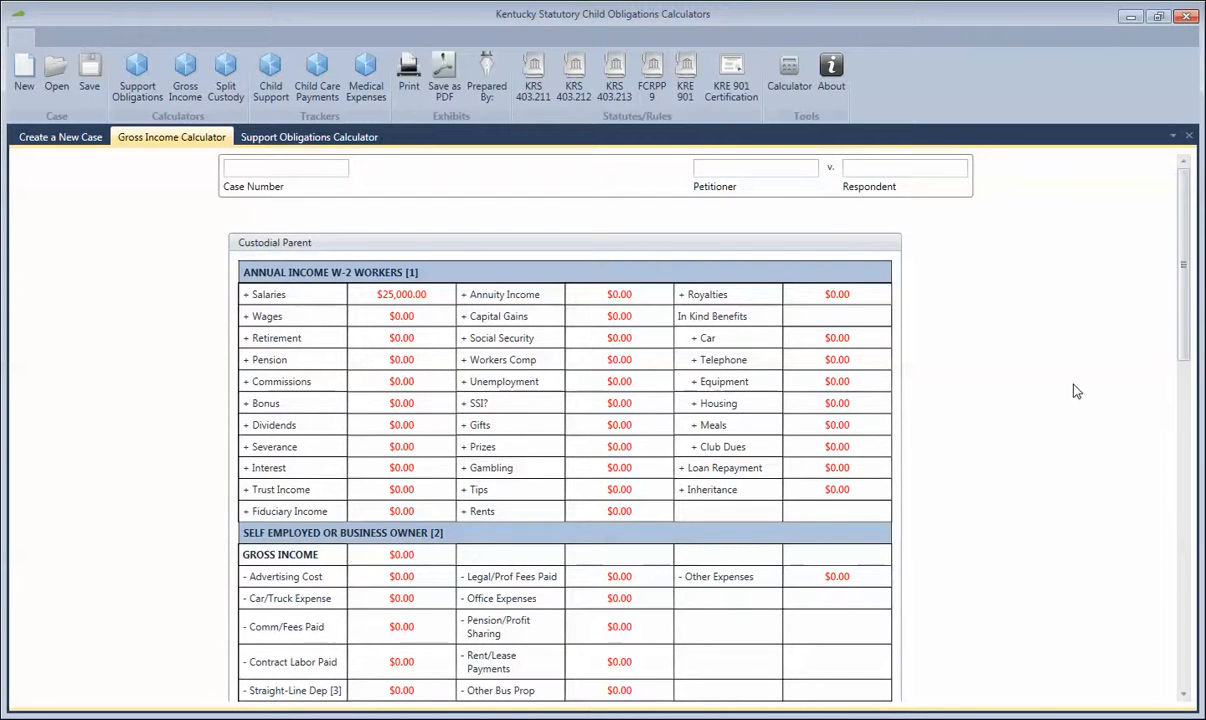
scroll(1073, 392, "down", 3)
scroll(1073, 392, "down", 3)
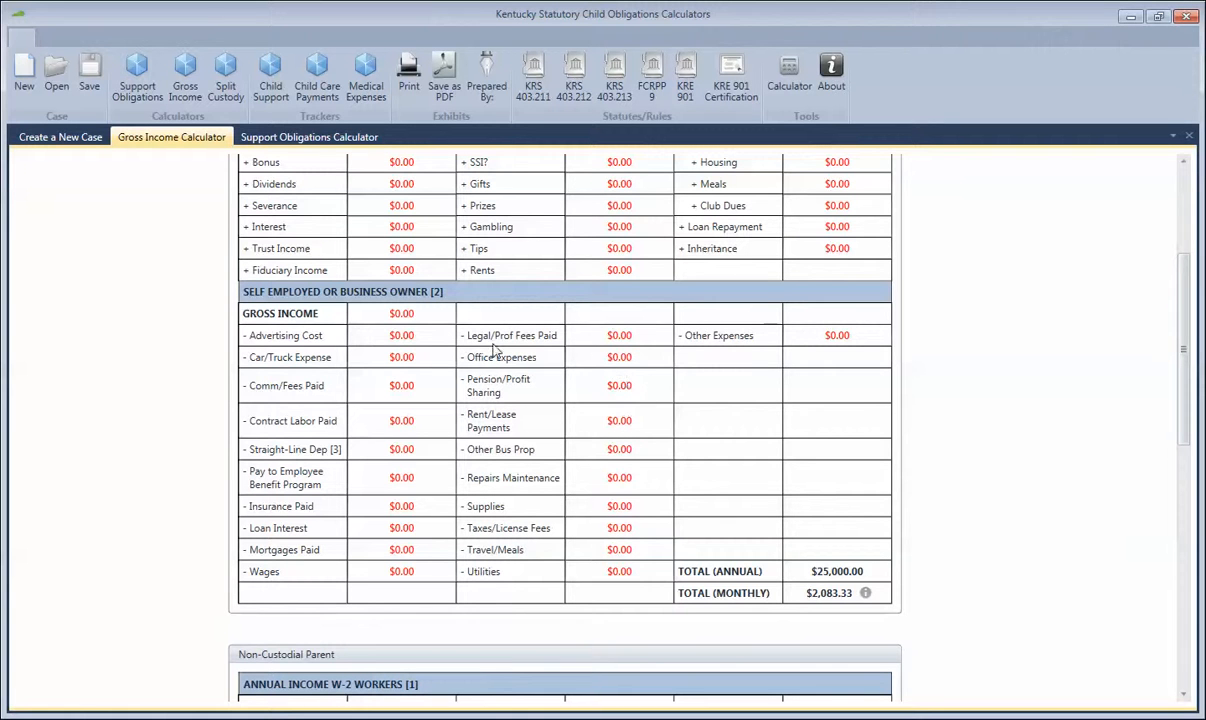
left_click(382, 314)
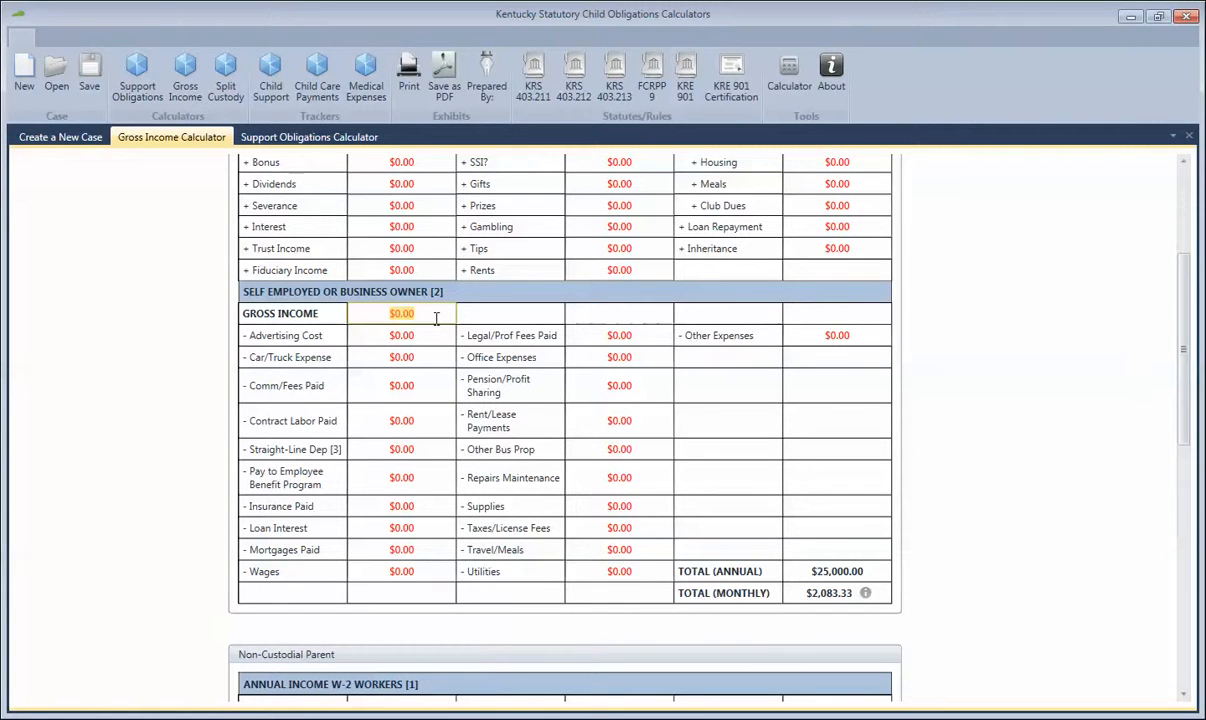
type("250,000")
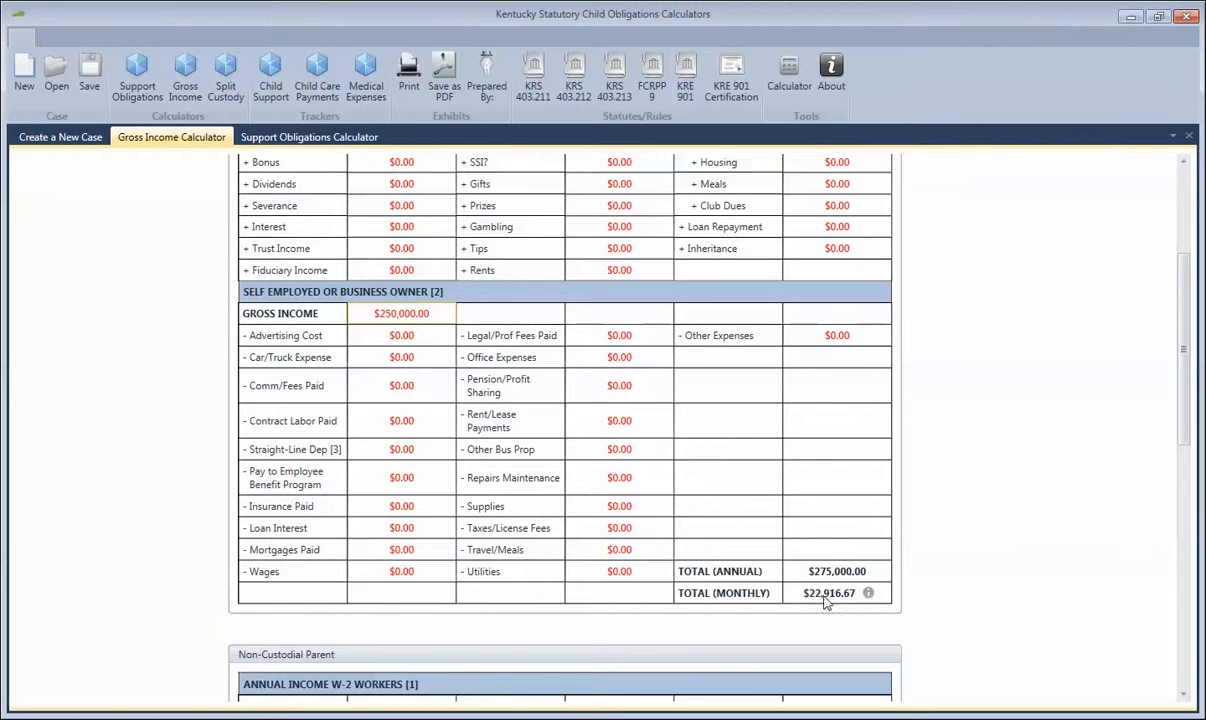
Enter the custodial parent's business deductions: $5,000 advertising cost, $15,000 car/truck expense and $60,000 wages.
left_click(371, 334)
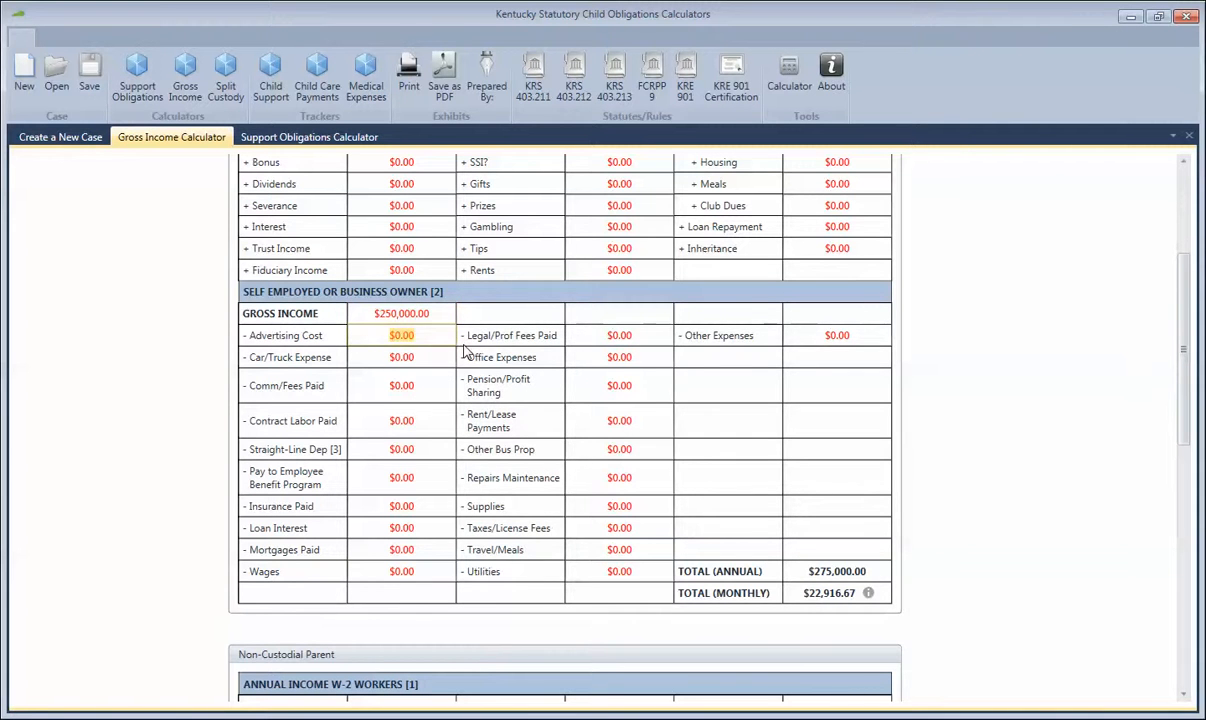
type("5,000")
left_click(376, 362)
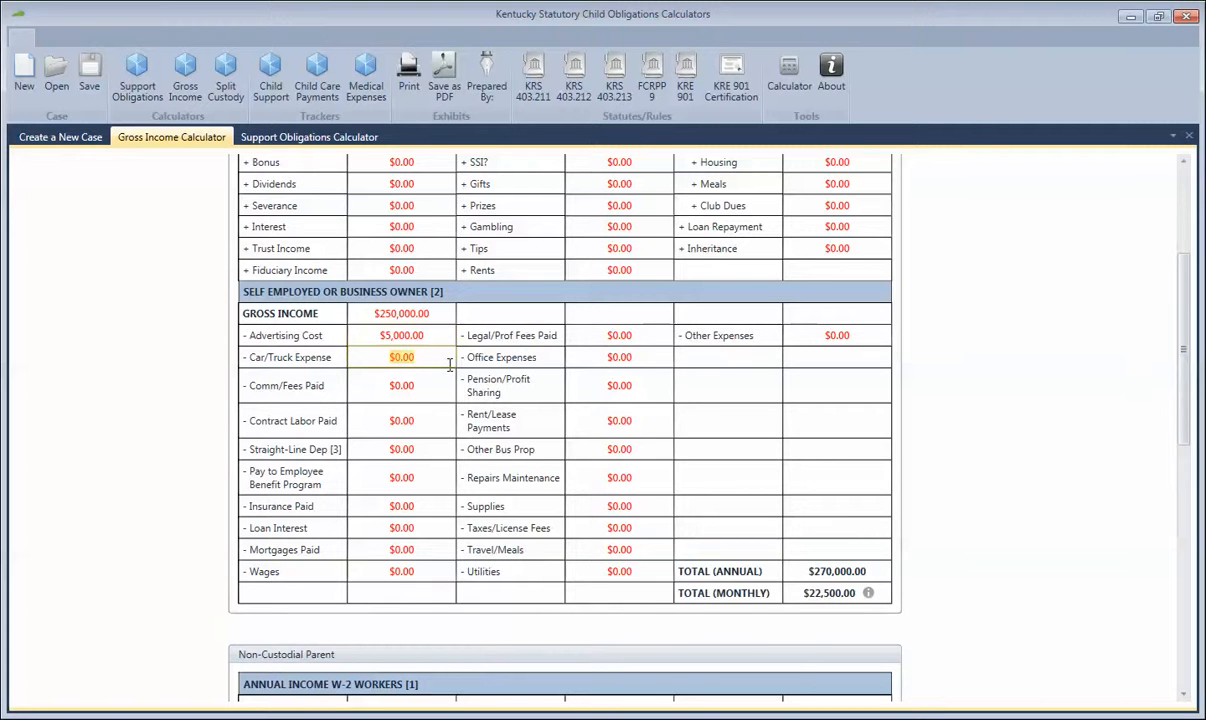
type("15,000")
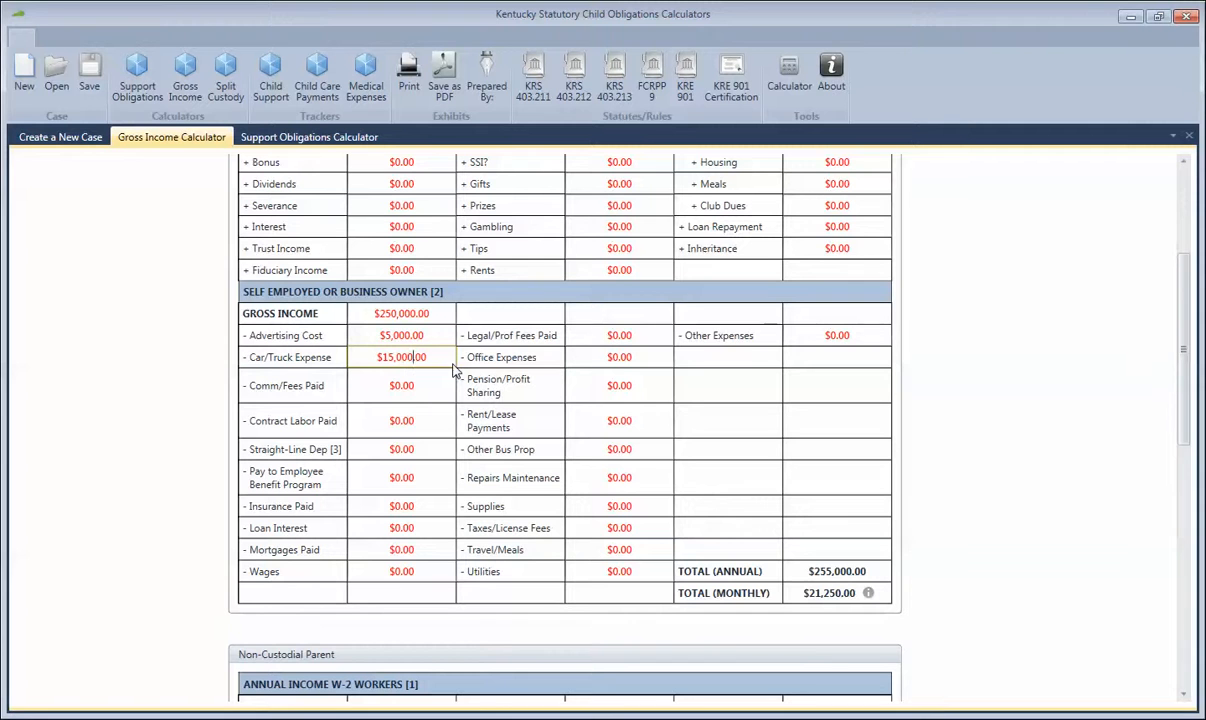
left_click(376, 571)
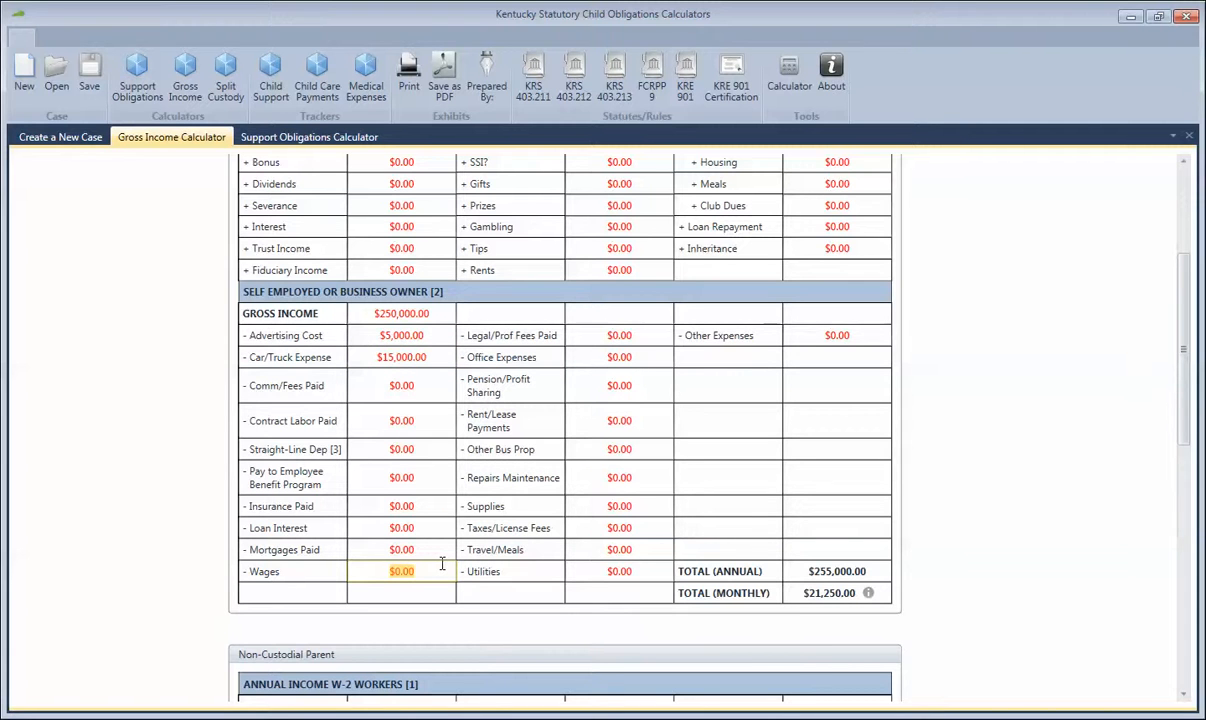
type("60,000")
In the Support Obligations Calculator, read the notes on the highlighted combined income and guidelines obligation cells and set the number of children to 2.
left_click(270, 141)
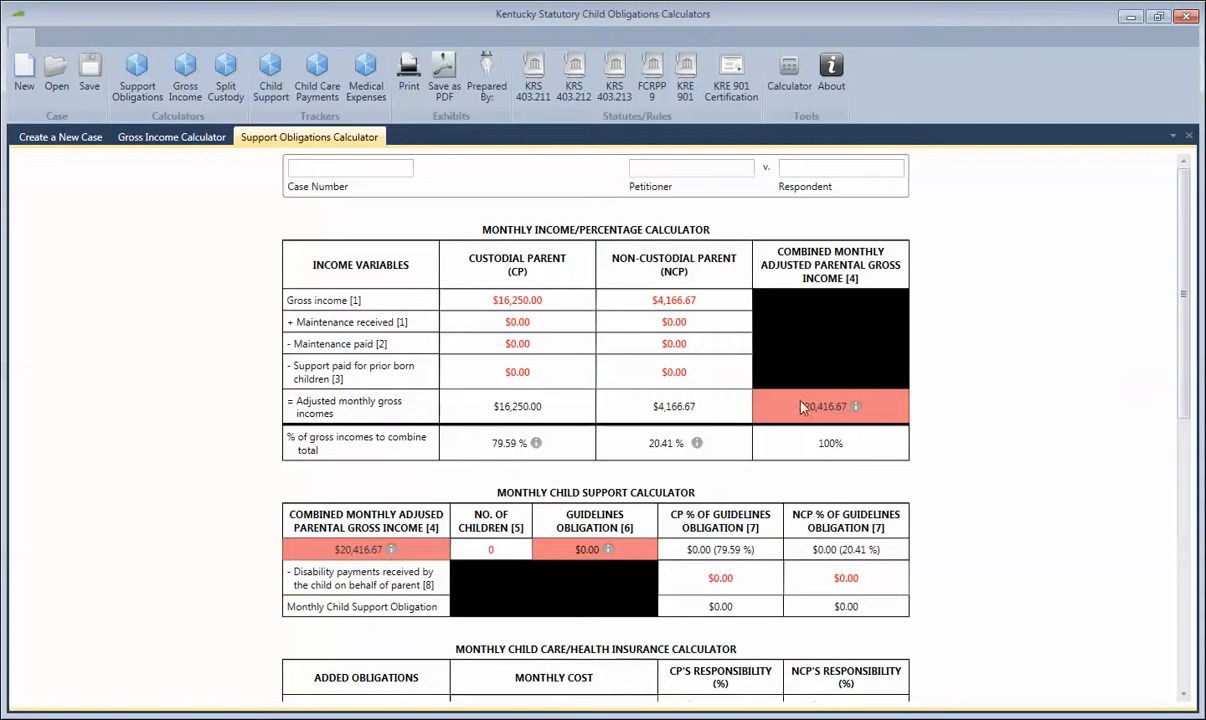
mouse_move(857, 409)
mouse_move(391, 553)
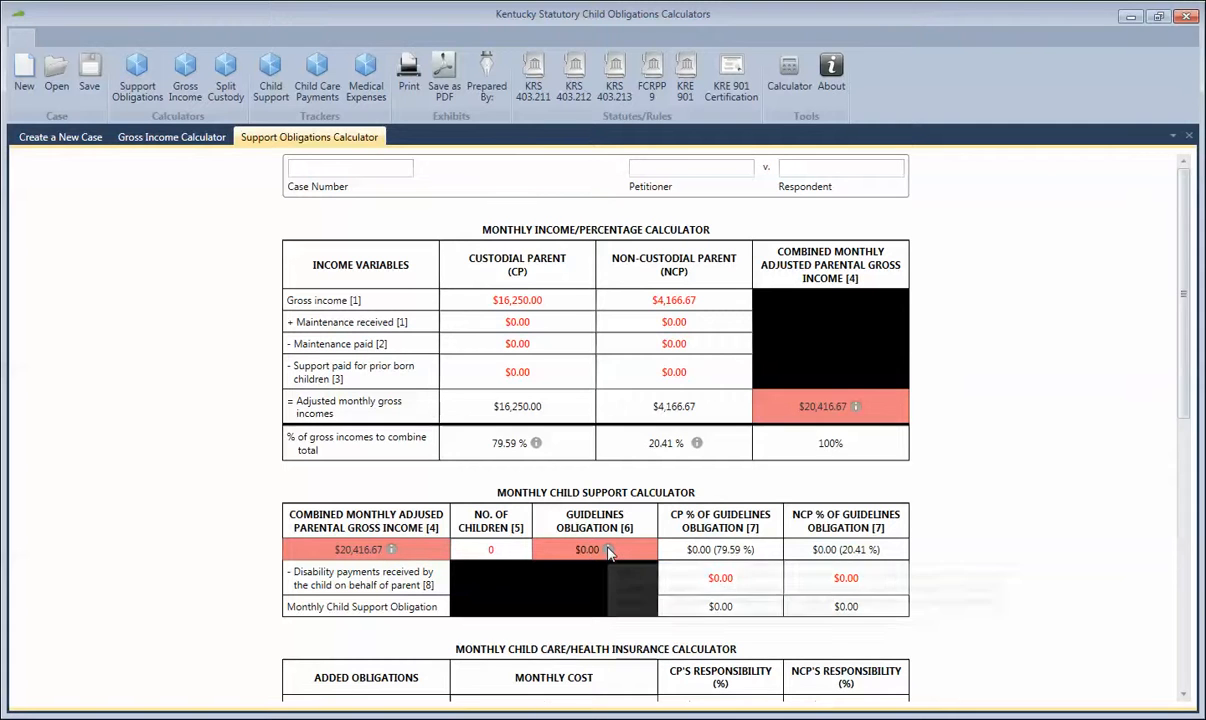
mouse_move(608, 553)
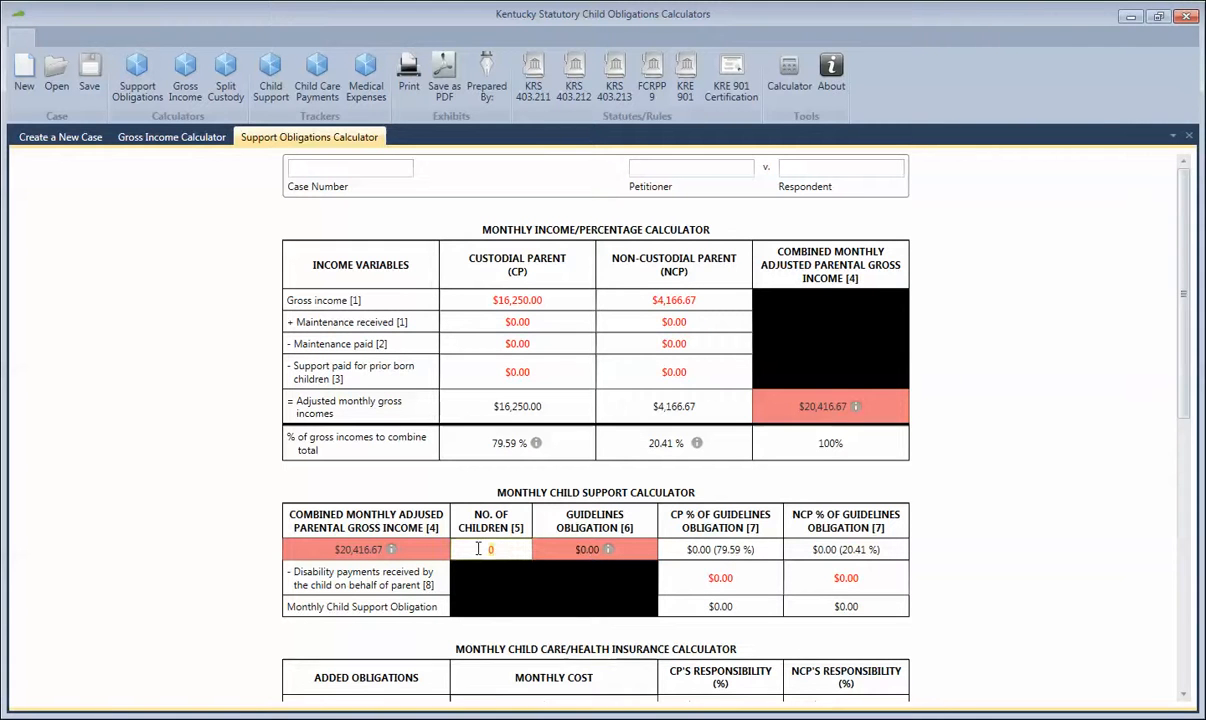
type("2")
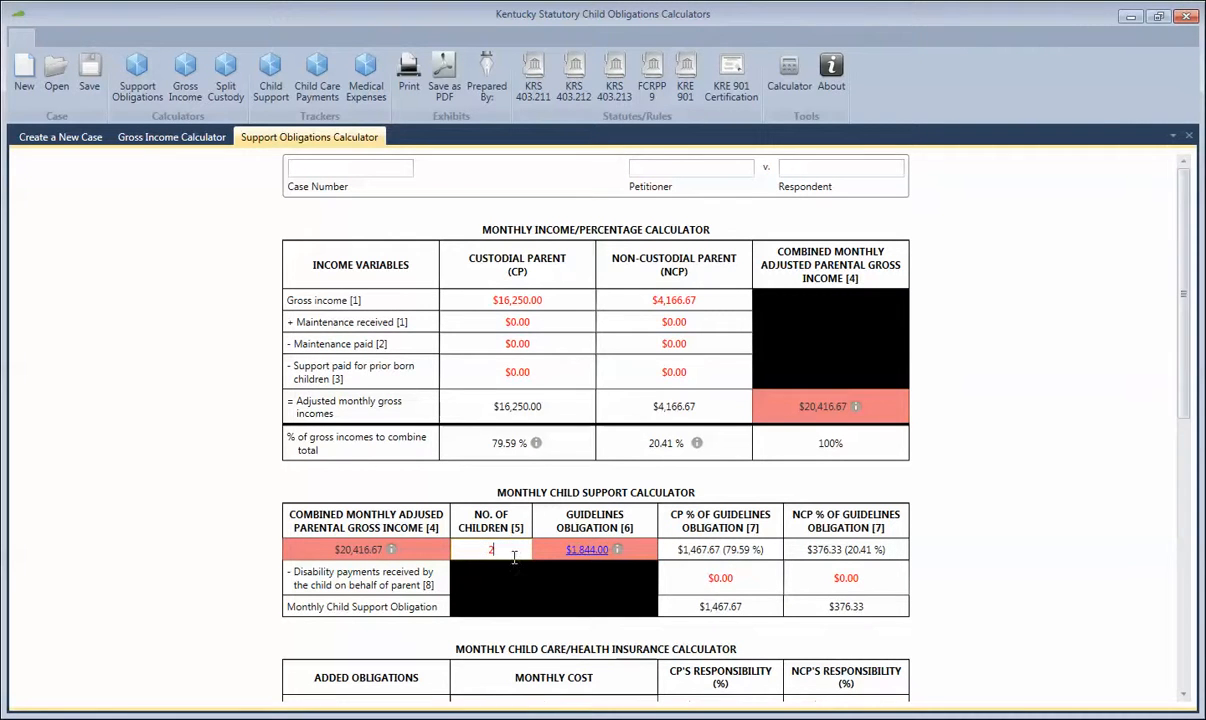
mouse_move(617, 551)
Review the remaining support obligation tables and save the new case.
scroll(1020, 498, "down", 3)
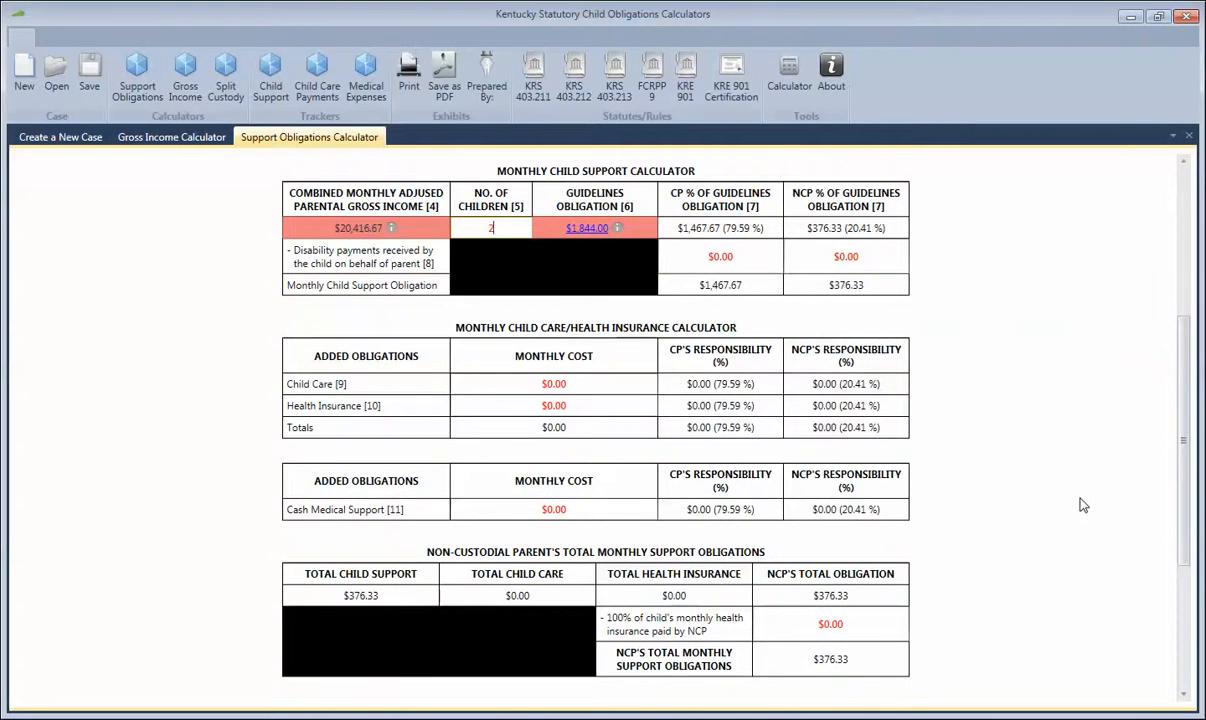
scroll(1082, 505, "down", 2)
scroll(1082, 505, "up", 5)
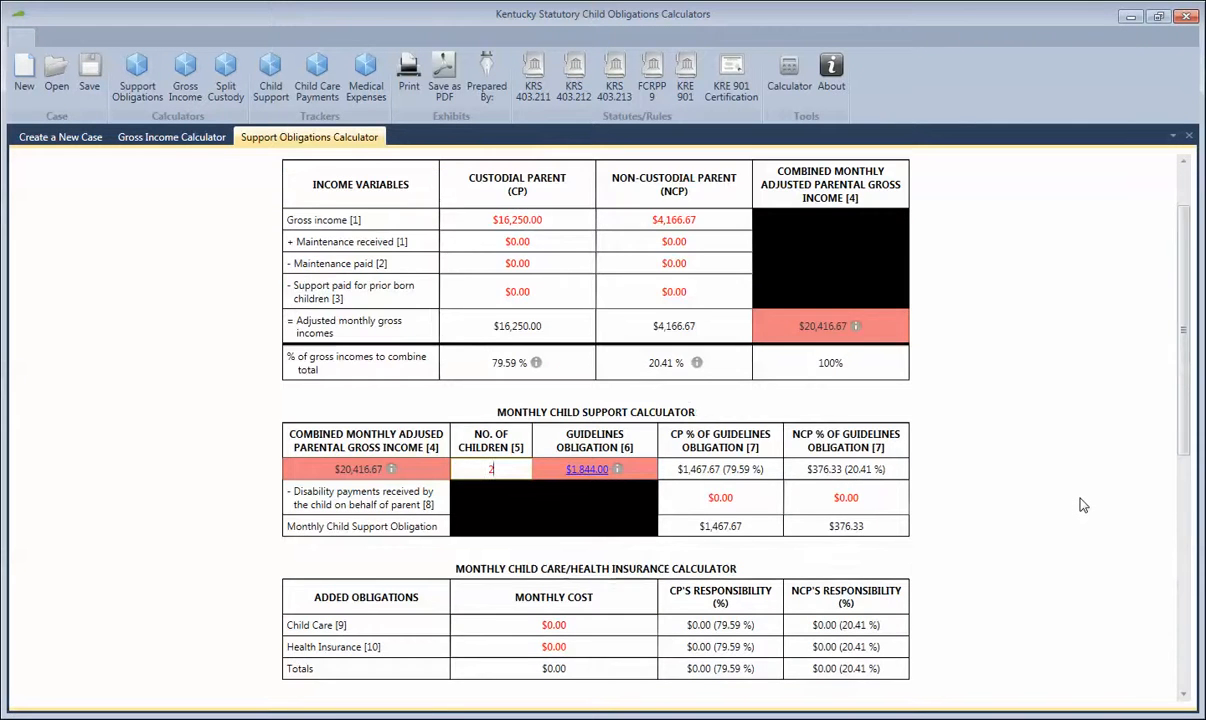
scroll(1082, 505, "down", 1)
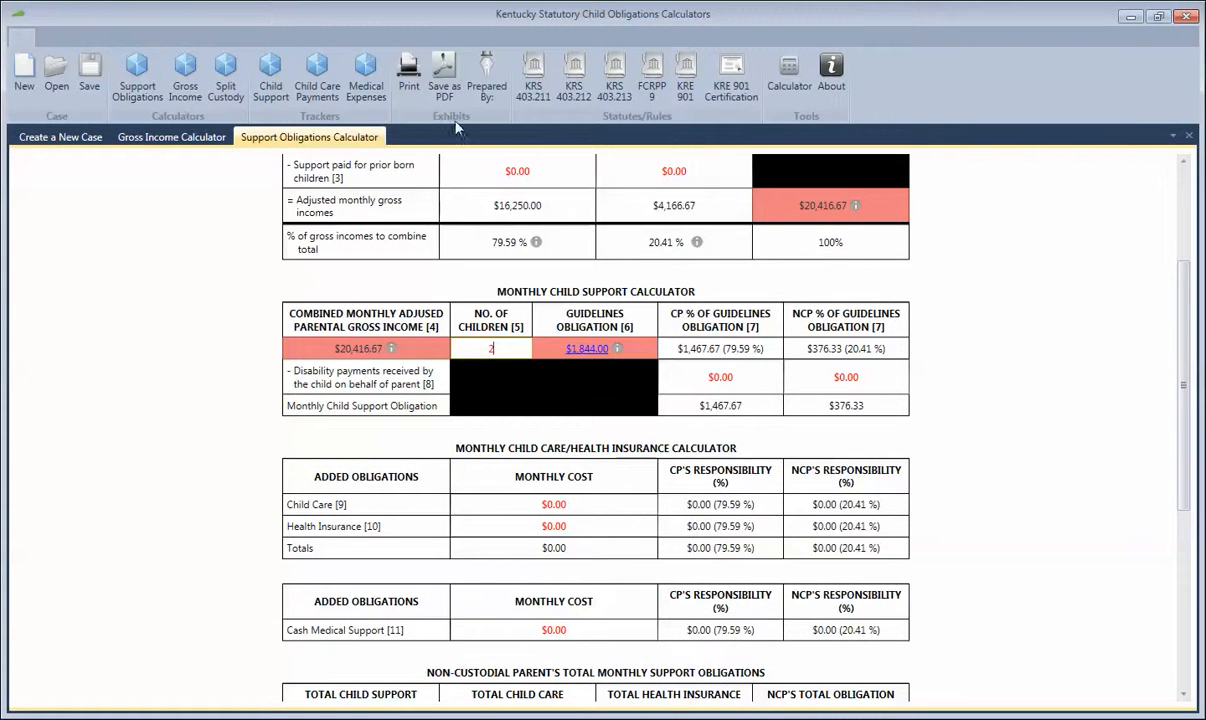
left_click(88, 92)
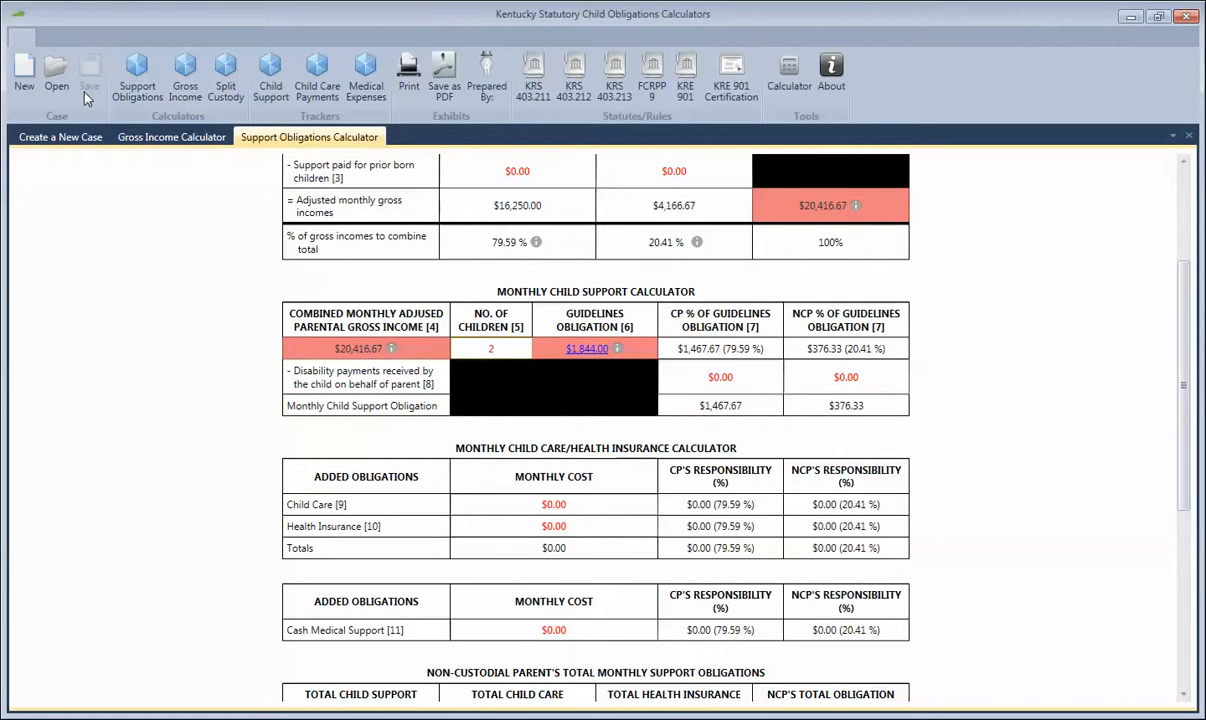